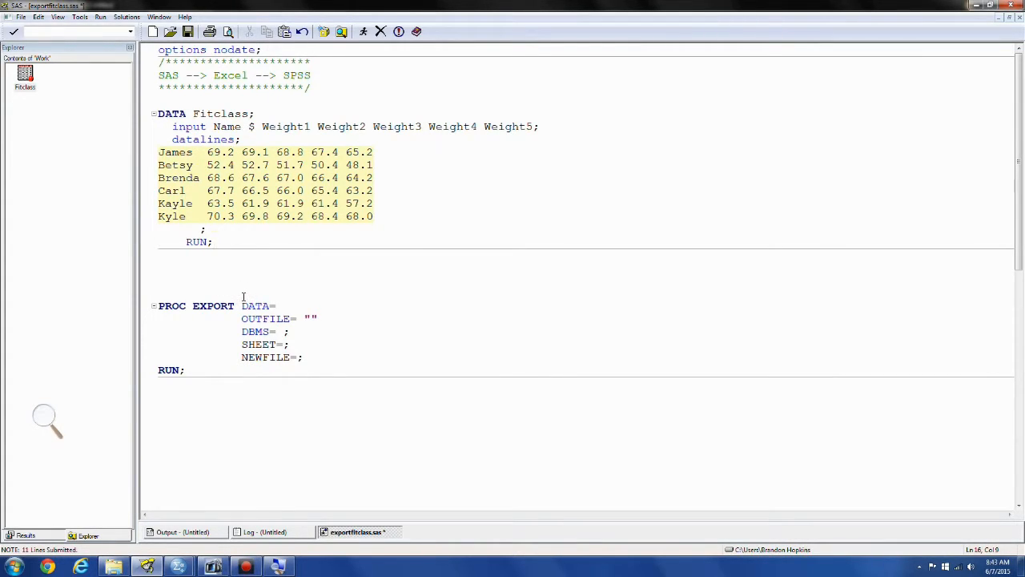
# Set the DATA= option of PROC EXPORT to work.fitclass
pyautogui.click(292, 306)
pyautogui.write('work.Fitc')
pyautogui.press('BackSpace')
pyautogui.press('BackSpace')
pyautogui.write('ITCL')
pyautogui.press('BackSpace')
pyautogui.press('BackSpace')
pyautogui.press('BackSpace')
pyautogui.press('BackSpace')
pyautogui.press('BackSpace')
pyautogui.write('FI')
pyautogui.press('BackSpace')
pyautogui.press('BackSpace')
pyautogui.write('fitclass')
# Copy the Spss examples folder path from Windows Explorer and paste it between the OUTFILE= quotes in the SAS program
pyautogui.click(113, 566)
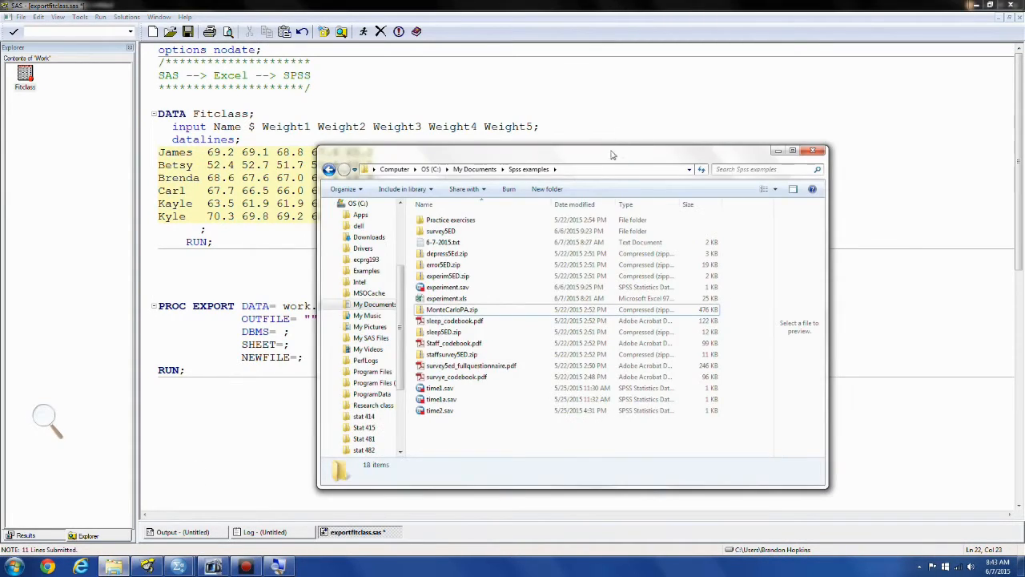
pyautogui.click(591, 170)
pyautogui.press('super+c')
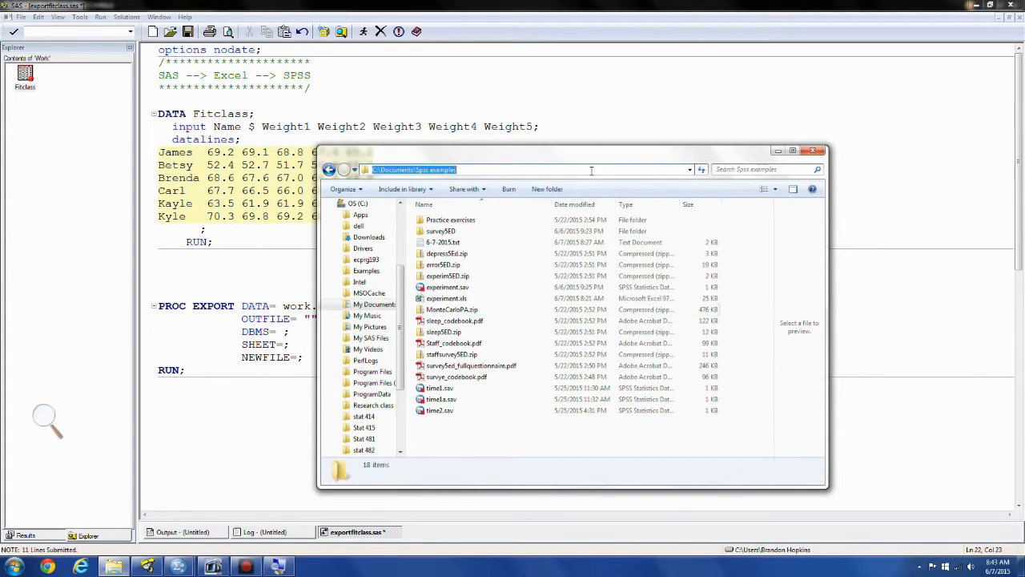
pyautogui.rightClick(425, 170)
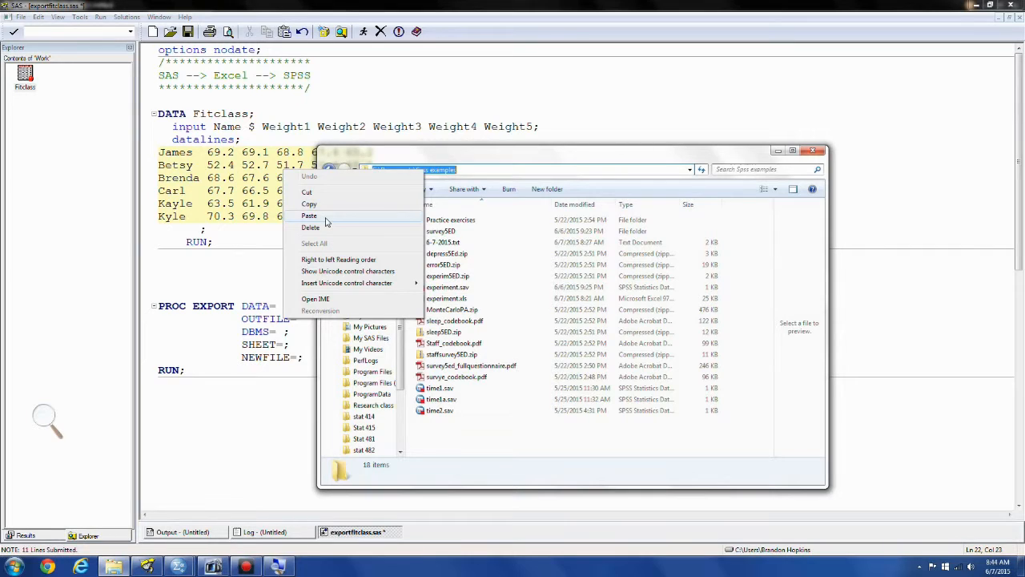
pyautogui.click(316, 204)
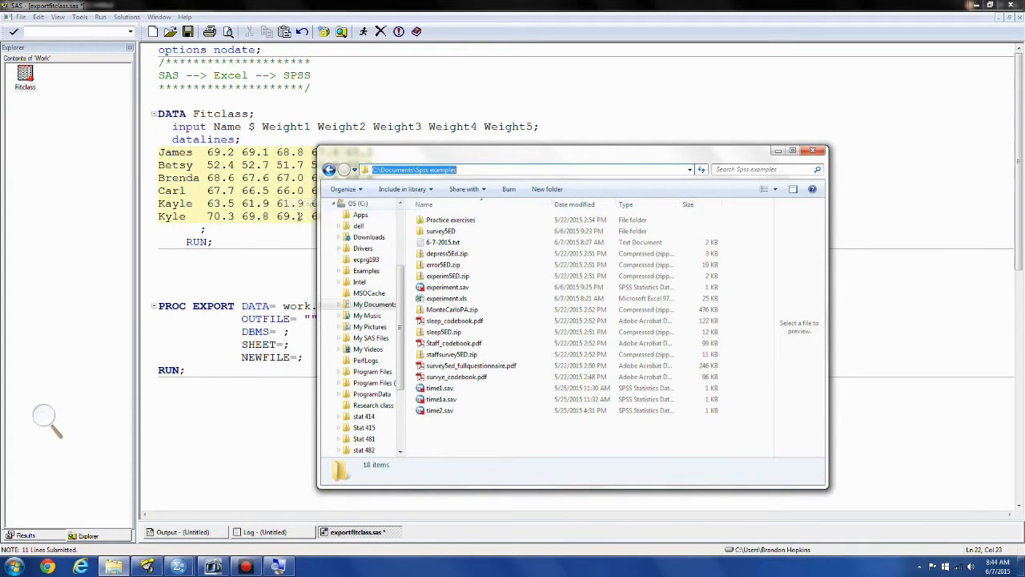
pyautogui.click(244, 254)
pyautogui.click(310, 320)
pyautogui.rightClick(312, 320)
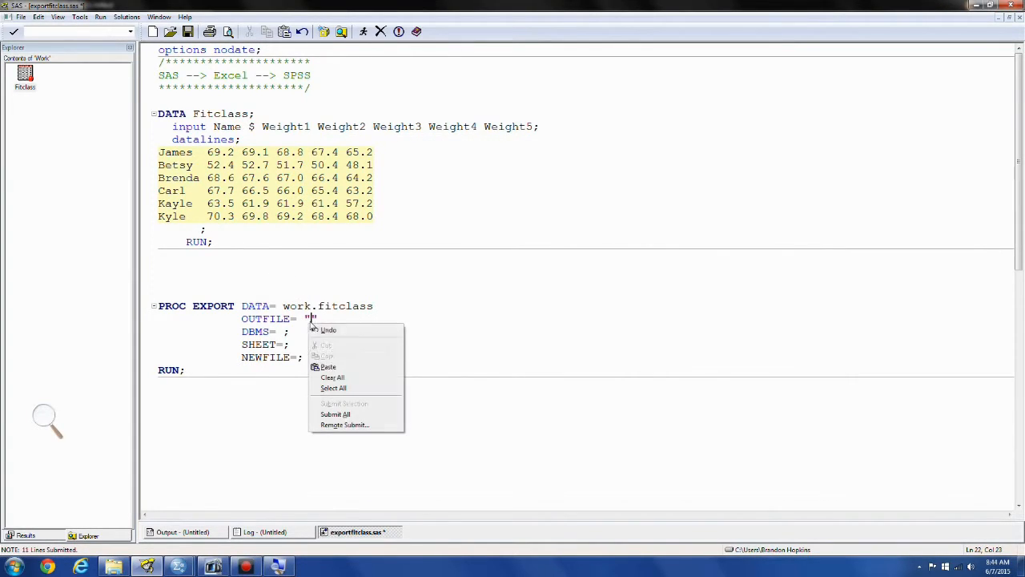
pyautogui.click(325, 362)
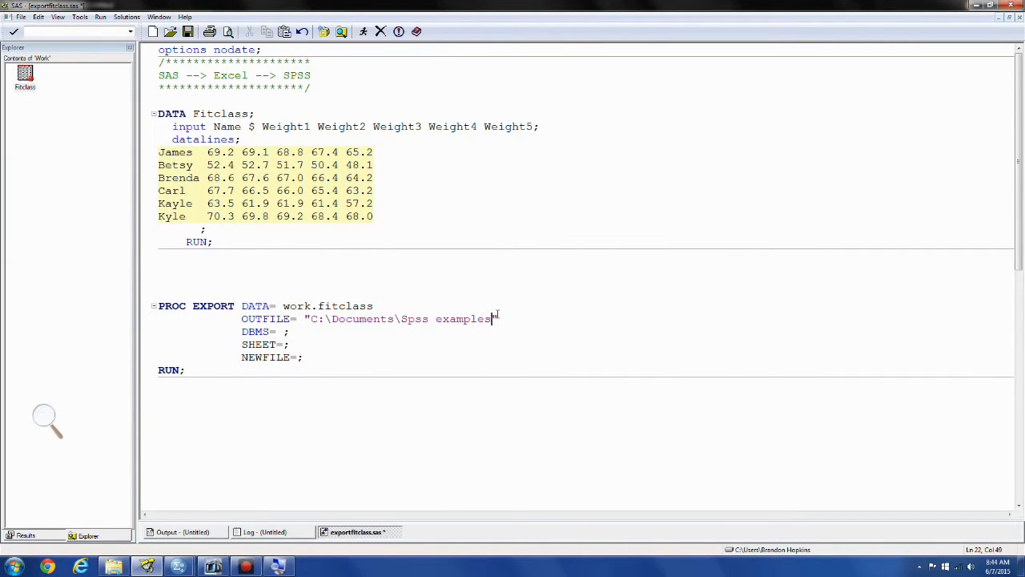
# Append the file name \fitclass.xls to the OUTFILE= path
pyautogui.write('\\fitclass.xls')
# Set the DBMS= option of PROC EXPORT to Excel Label Replace
pyautogui.click(277, 331)
pyautogui.write('Ex ')
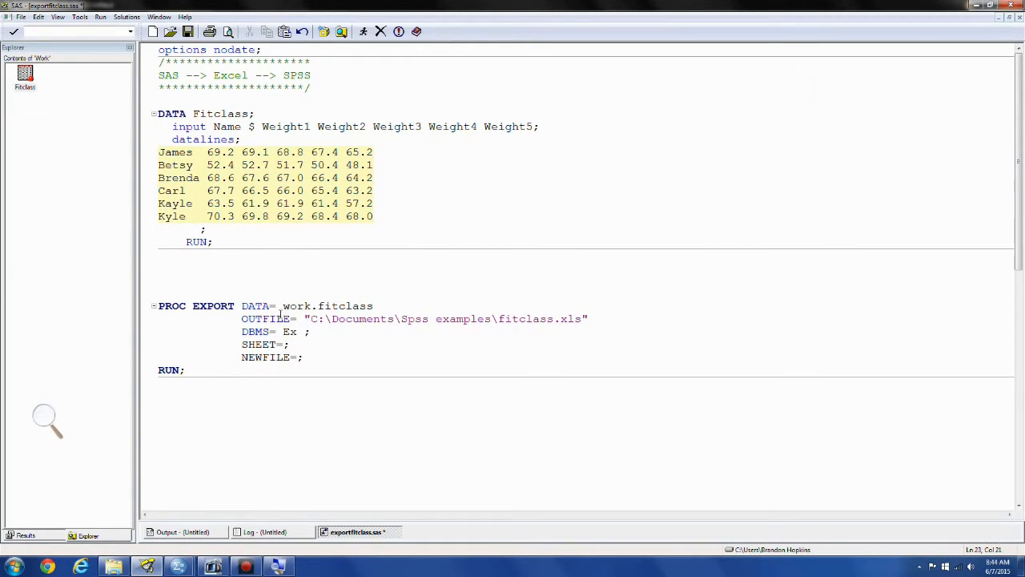
pyautogui.write('cel Label Replace')
# Set the SHEET= statement to 'fitclass' and the NEWFILE= statement to YES
pyautogui.click(283, 344)
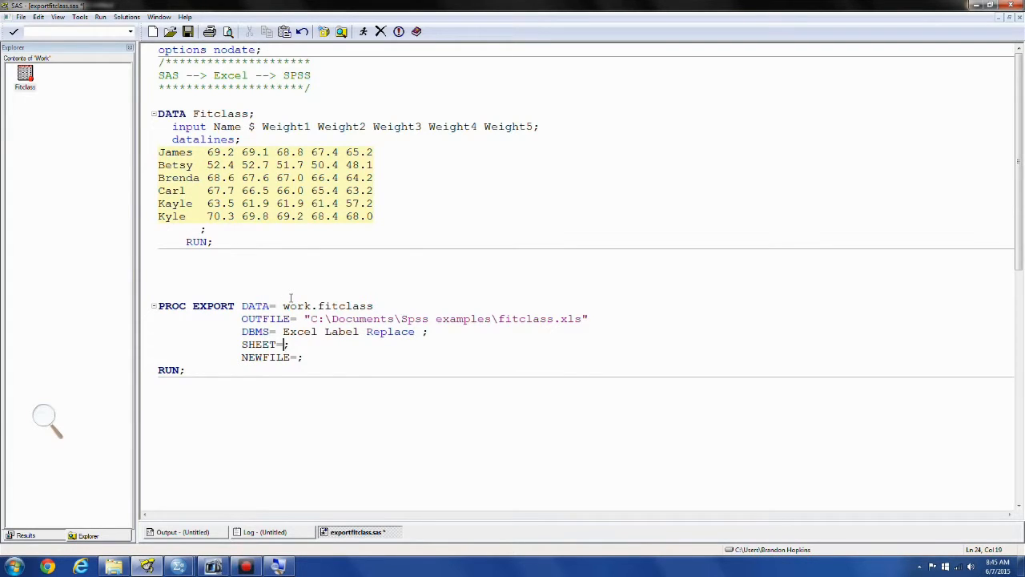
pyautogui.write("'")
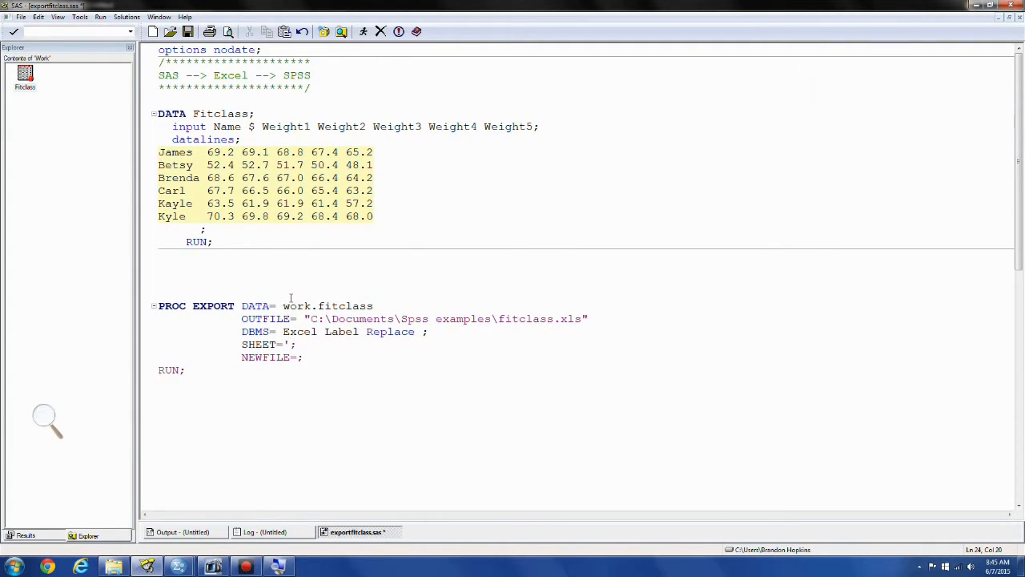
pyautogui.write("fitclass';")
pyautogui.click(297, 357)
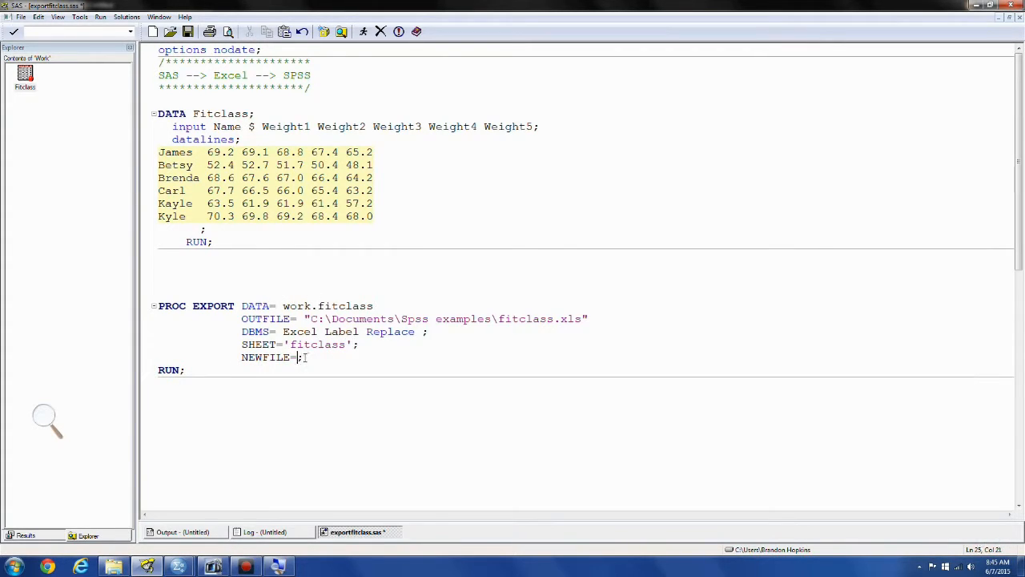
pyautogui.write('YES')
# Run only the PROC EXPORT block and review its notes in the log
pyautogui.moveTo(188, 373); pyautogui.dragTo(134, 300)
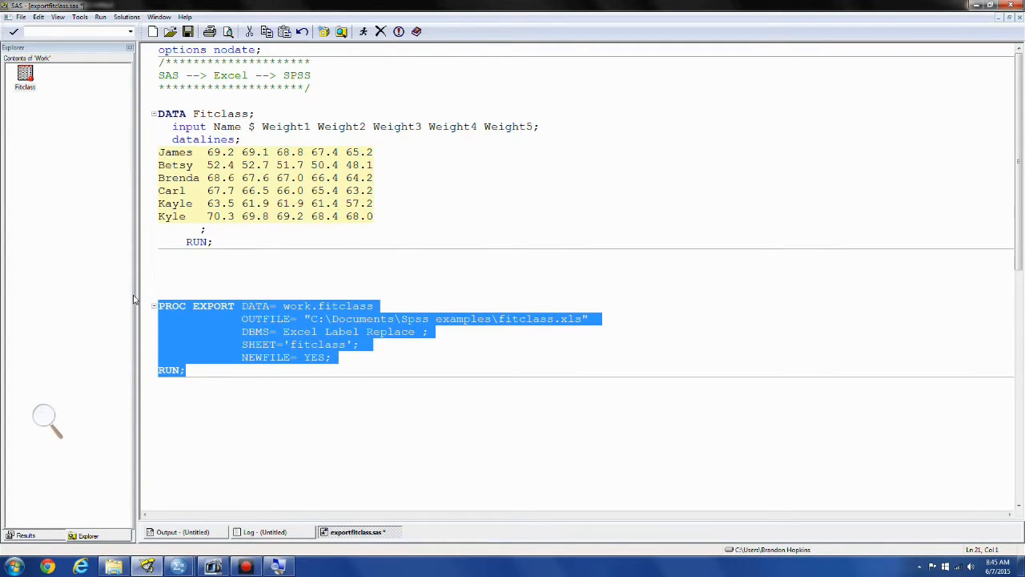
pyautogui.press('F3')
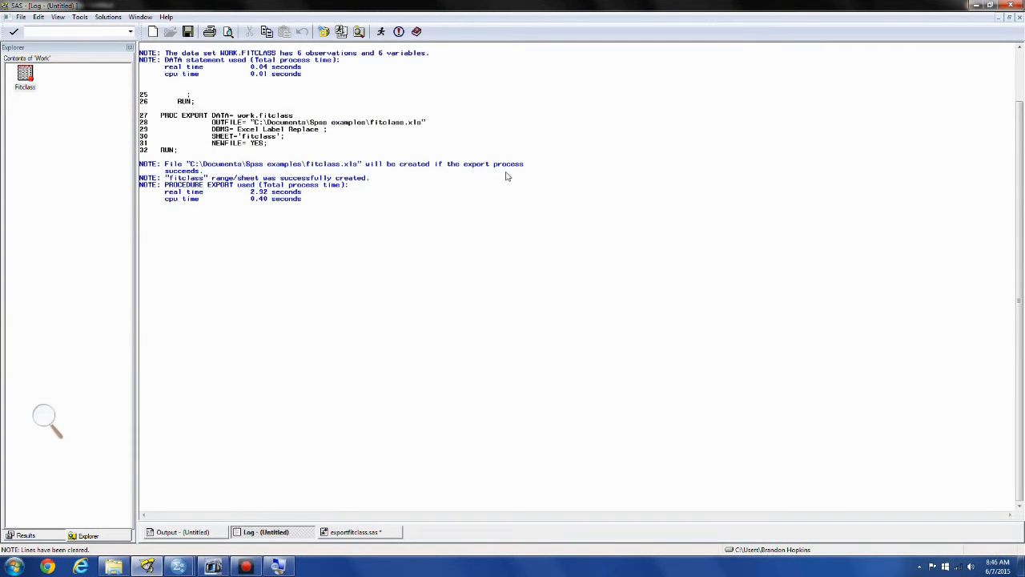
pyautogui.scroll(1, 507, 178)
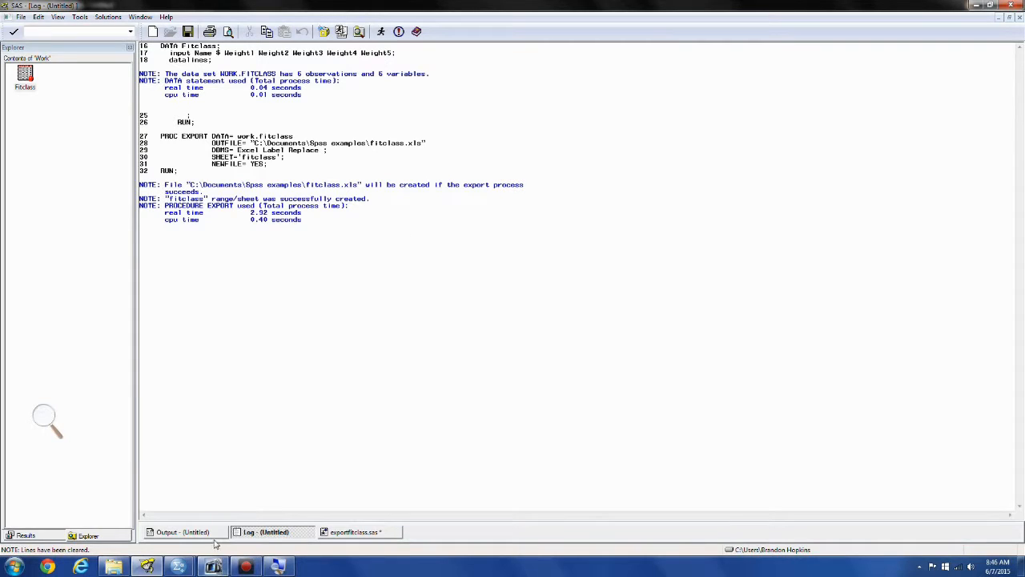
# Inspect the exported fitclass.xls from the Spss examples folder in Excel and close the workbook
pyautogui.click(113, 566)
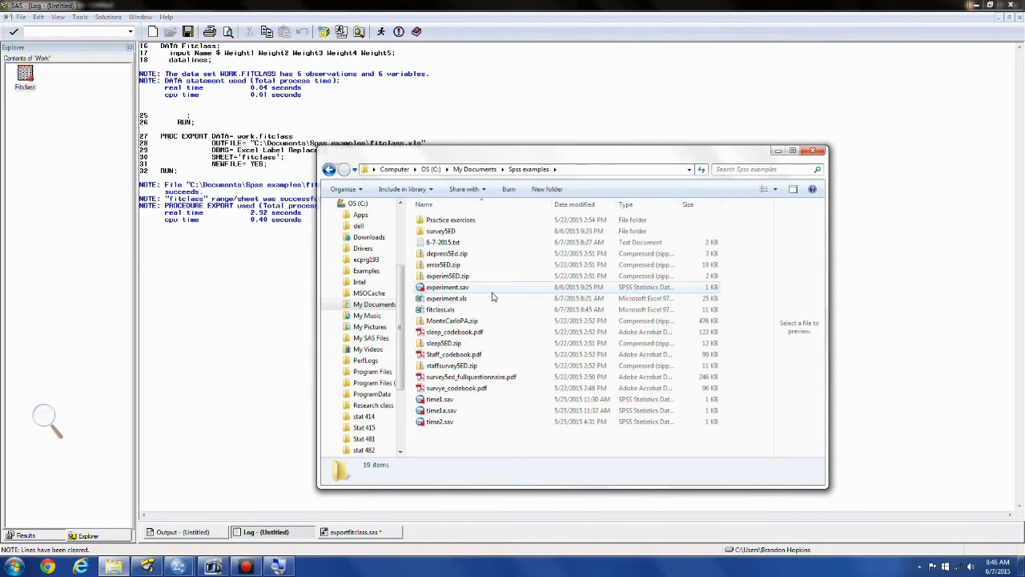
pyautogui.click(472, 314)
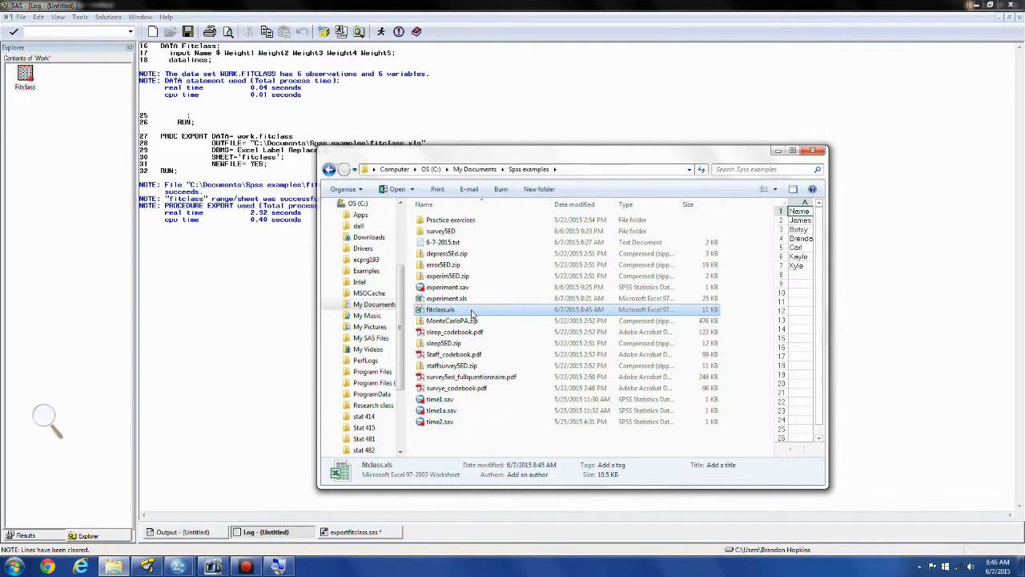
pyautogui.doubleClick(474, 311)
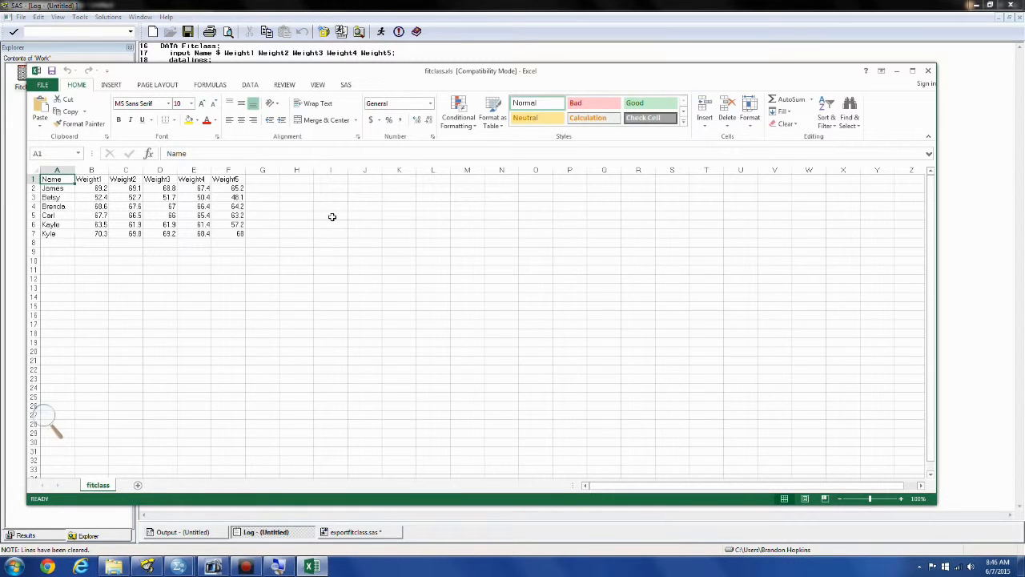
pyautogui.hotkey('alt', 'F4')
# Switch to the empty SPSS Data Editor, maximize it, and start a new database query
pyautogui.moveTo(178, 567)
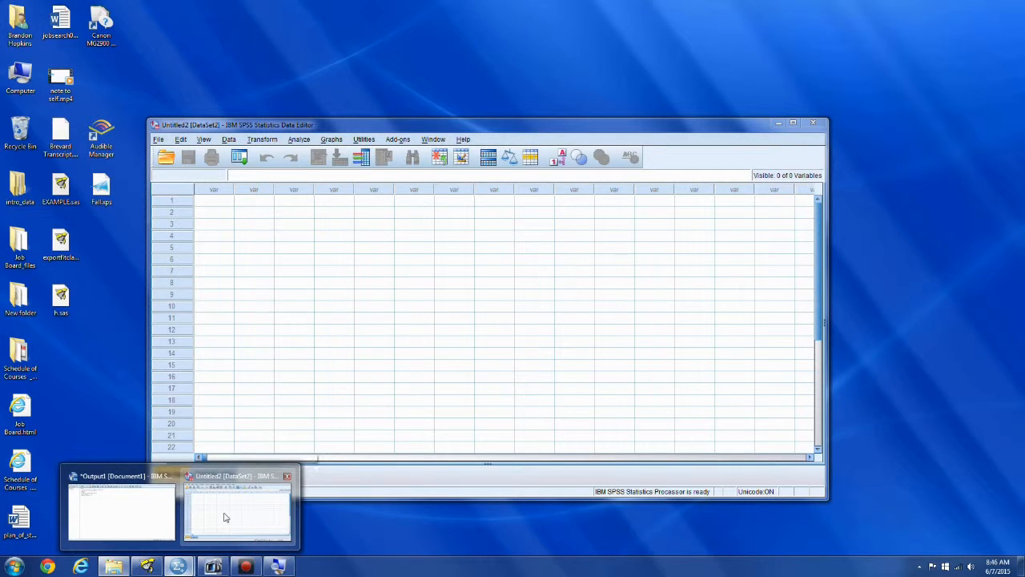
pyautogui.click(223, 517)
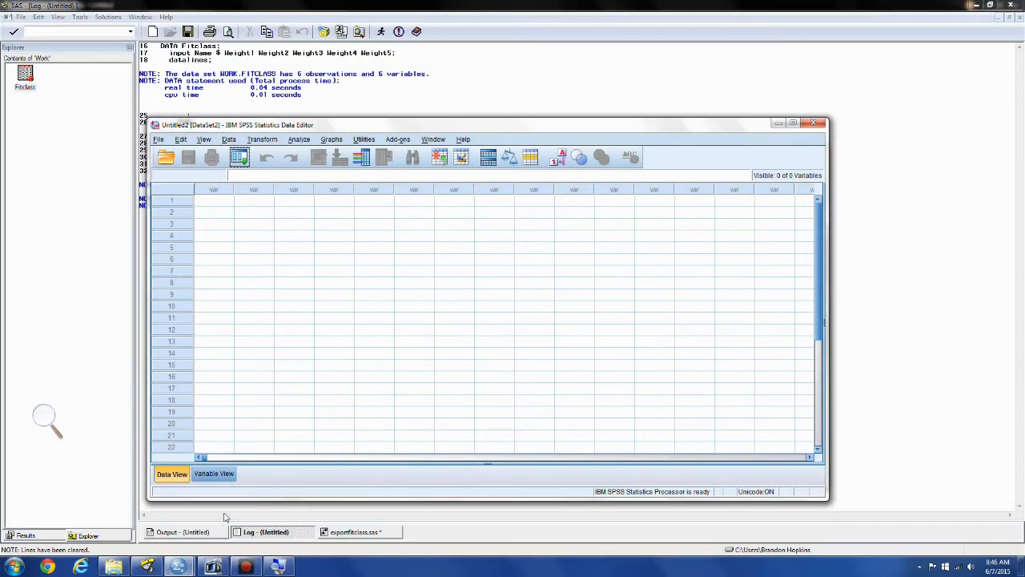
pyautogui.click(793, 123)
pyautogui.click(9, 19)
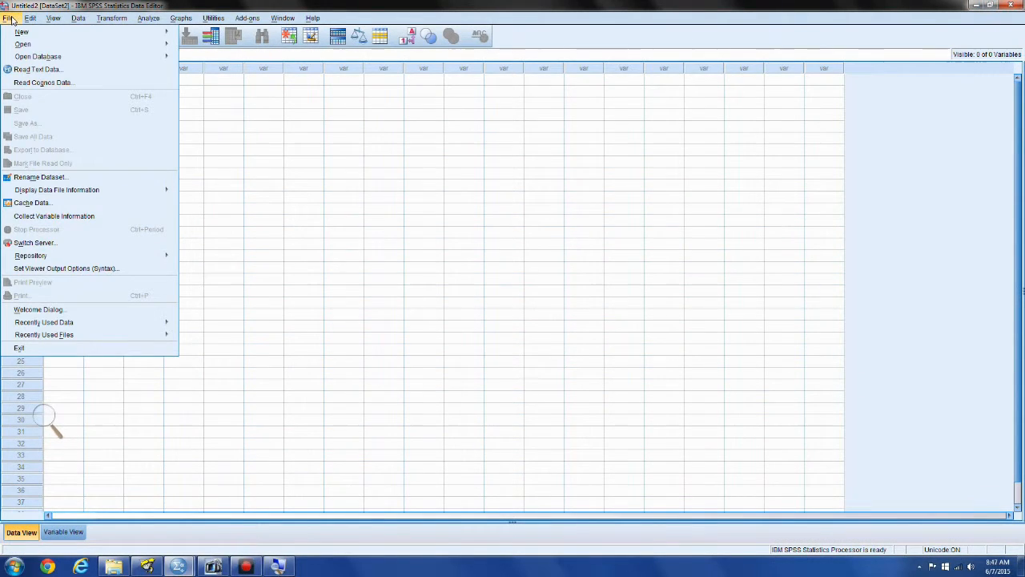
pyautogui.moveTo(33, 57)
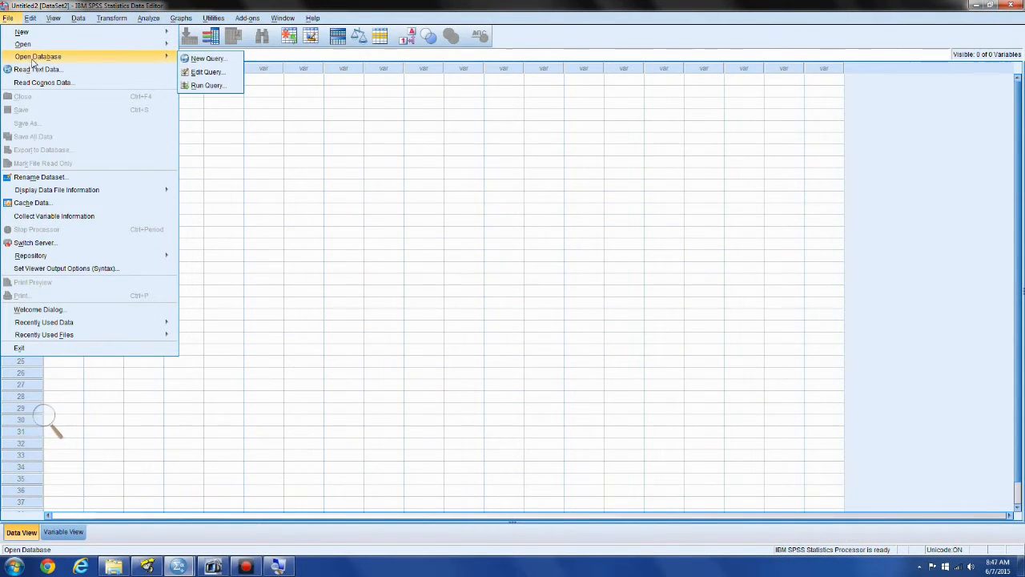
pyautogui.click(210, 59)
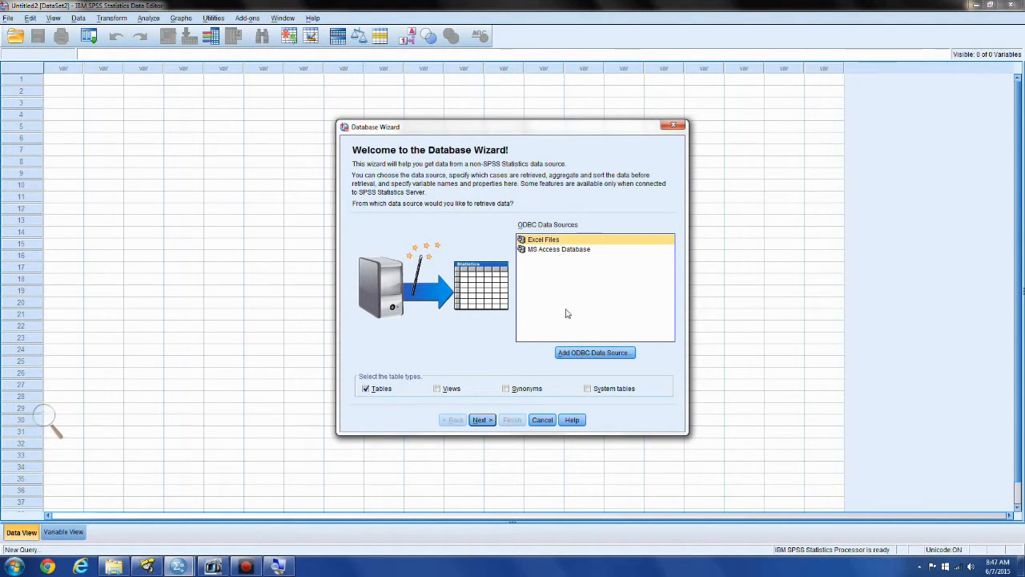
# Use the Excel Files data source and connect to fitclass.xls in the Spss examples folder
pyautogui.click(482, 420)
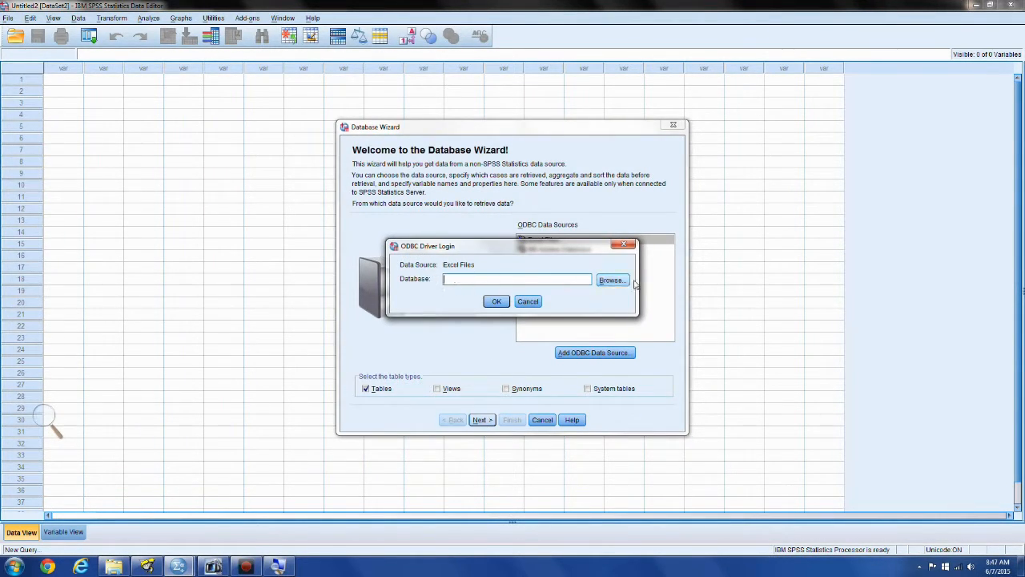
pyautogui.click(613, 280)
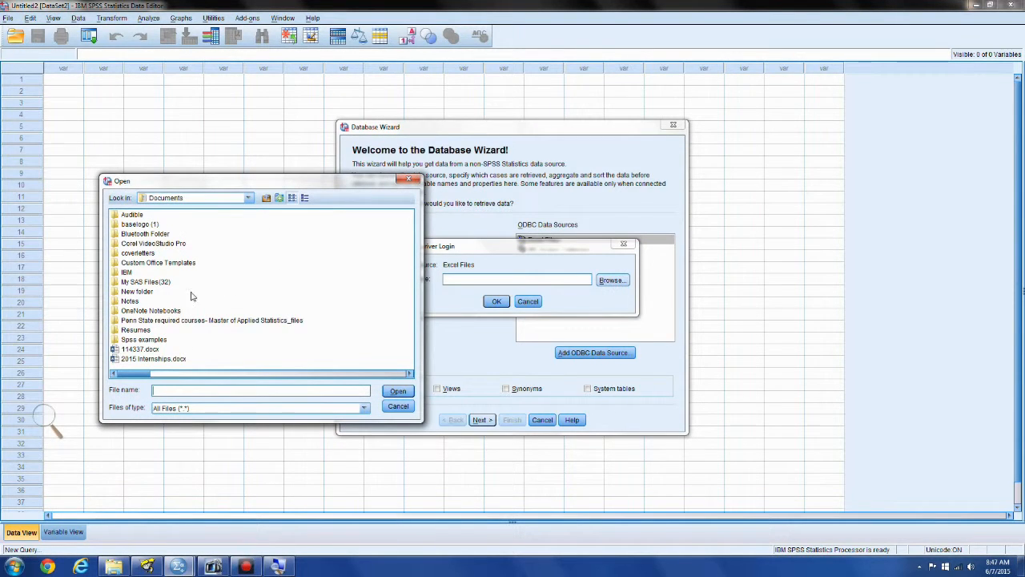
pyautogui.doubleClick(145, 339)
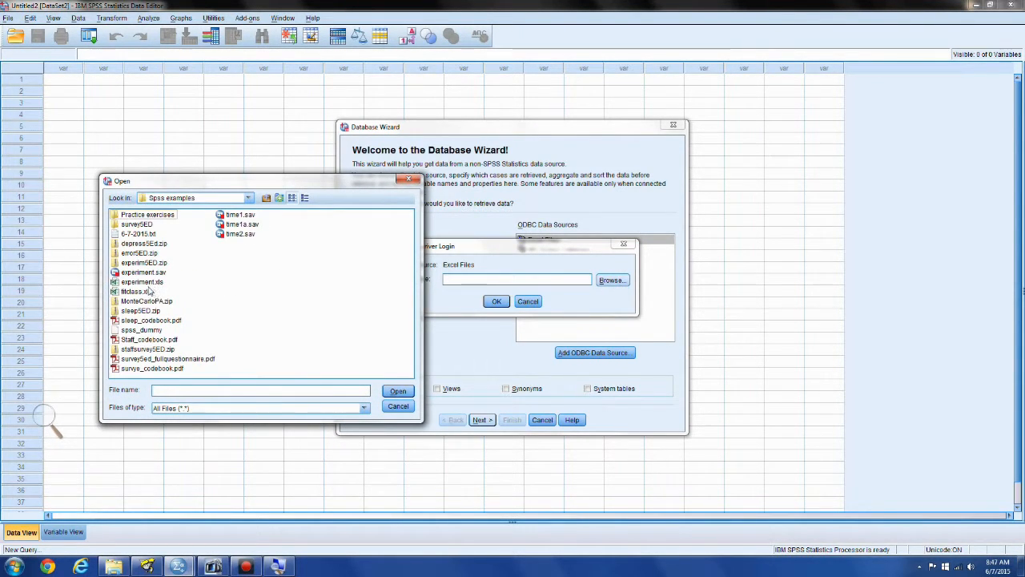
pyautogui.click(147, 291)
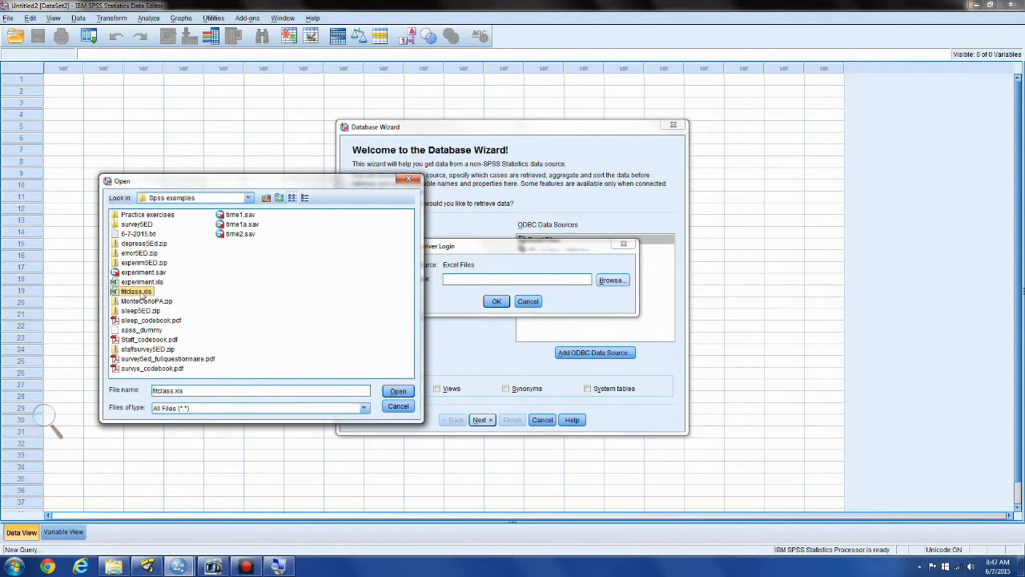
pyautogui.click(401, 392)
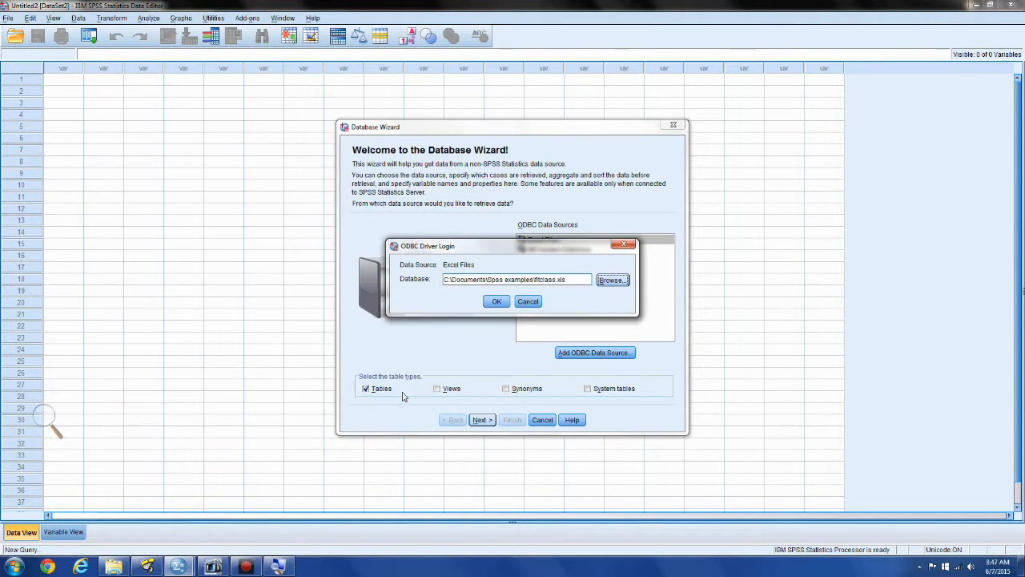
pyautogui.click(495, 303)
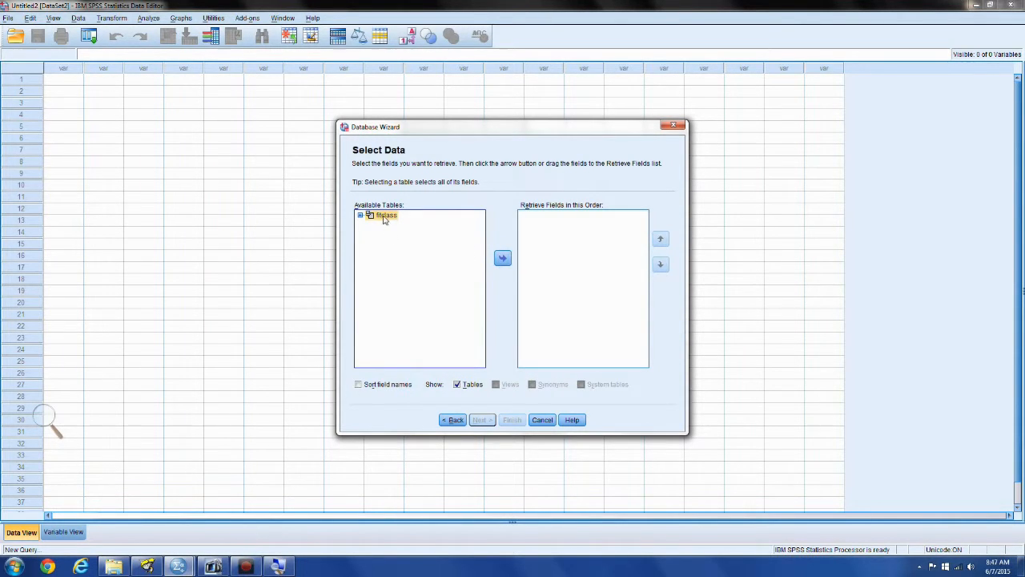
# Retrieve all fields of the fitclass table without case limits and finish the database import
pyautogui.click(497, 258)
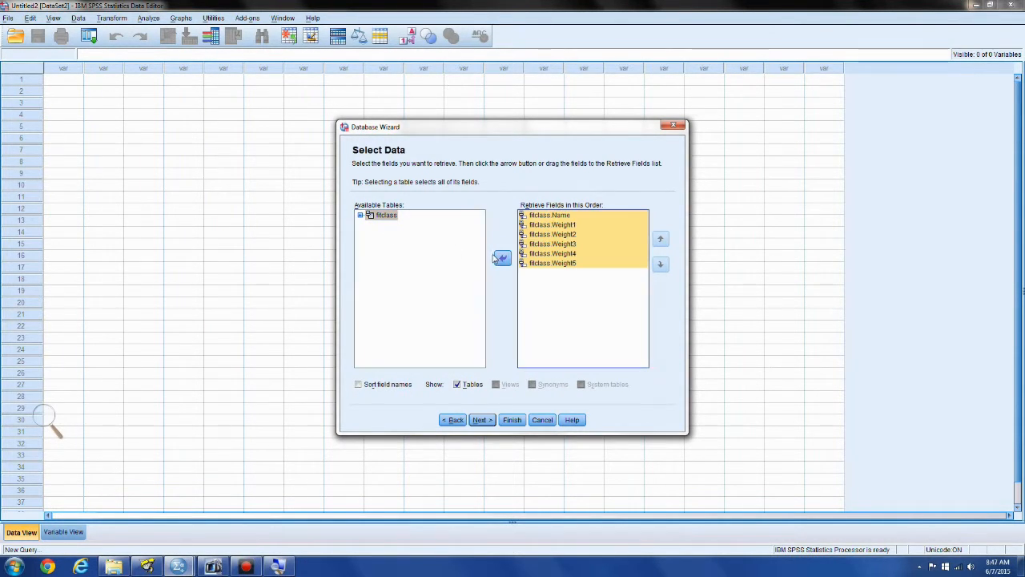
pyautogui.click(541, 309)
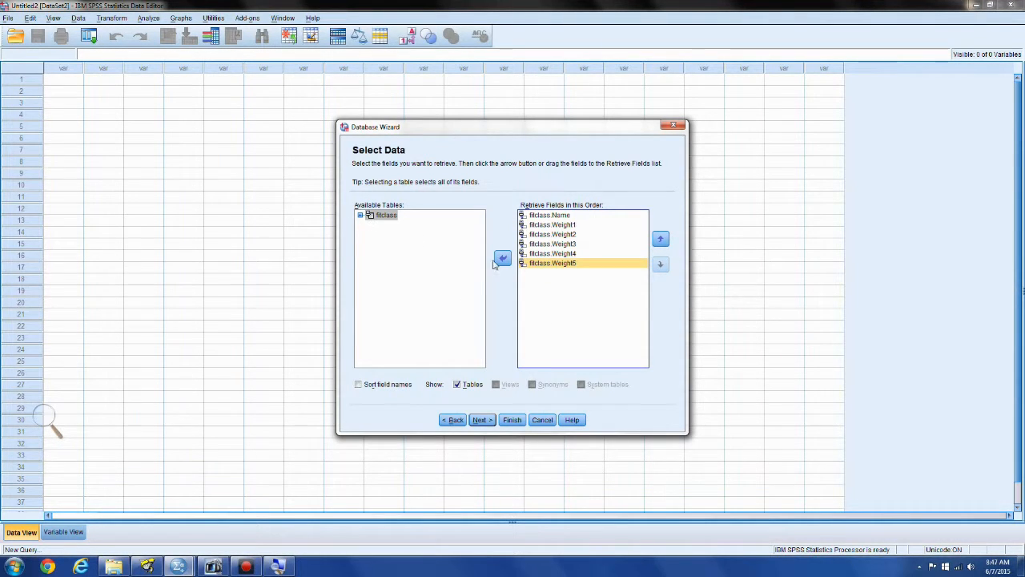
pyautogui.click(479, 425)
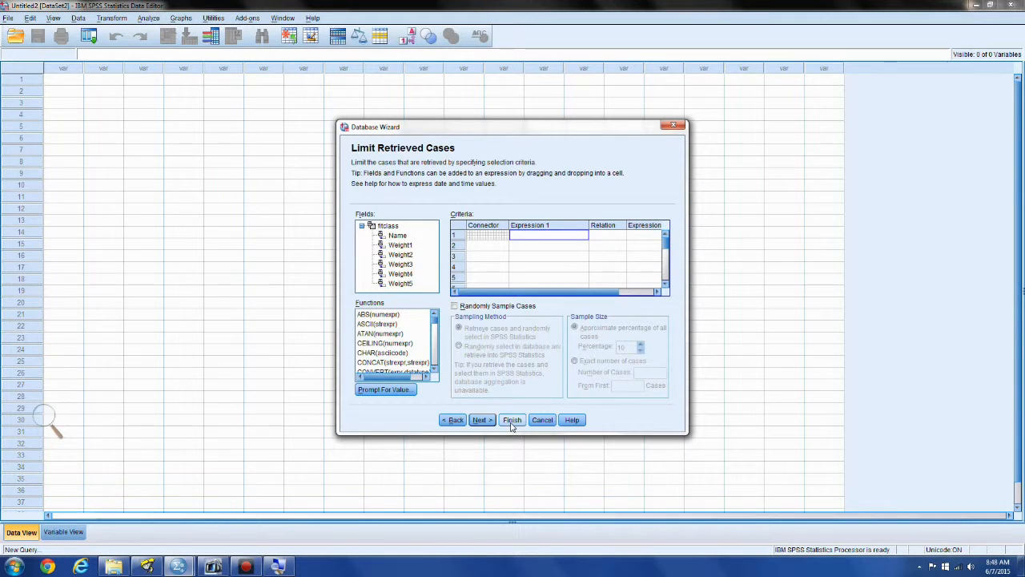
pyautogui.click(512, 422)
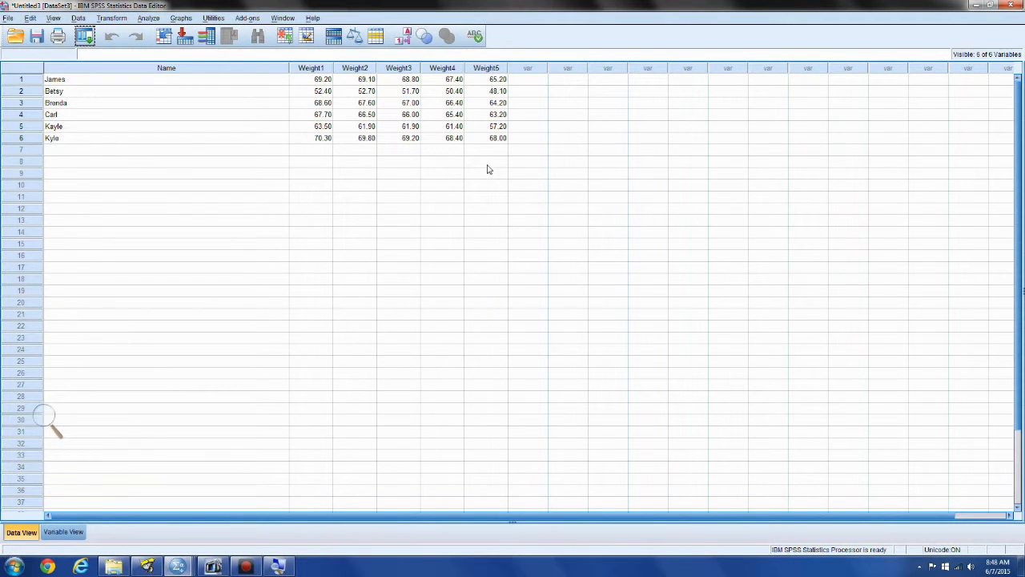
pyautogui.click(7, 19)
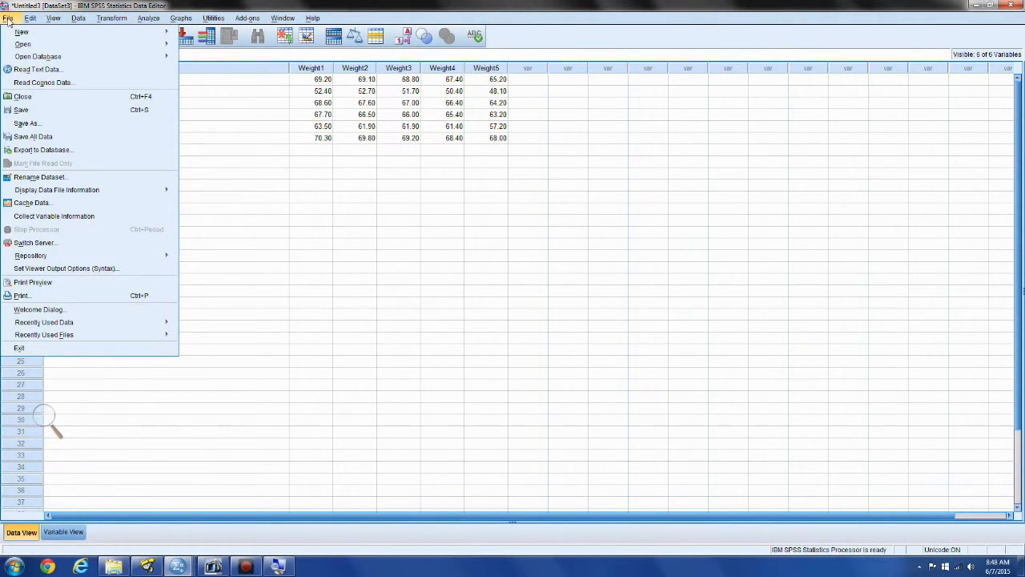
pyautogui.click(39, 122)
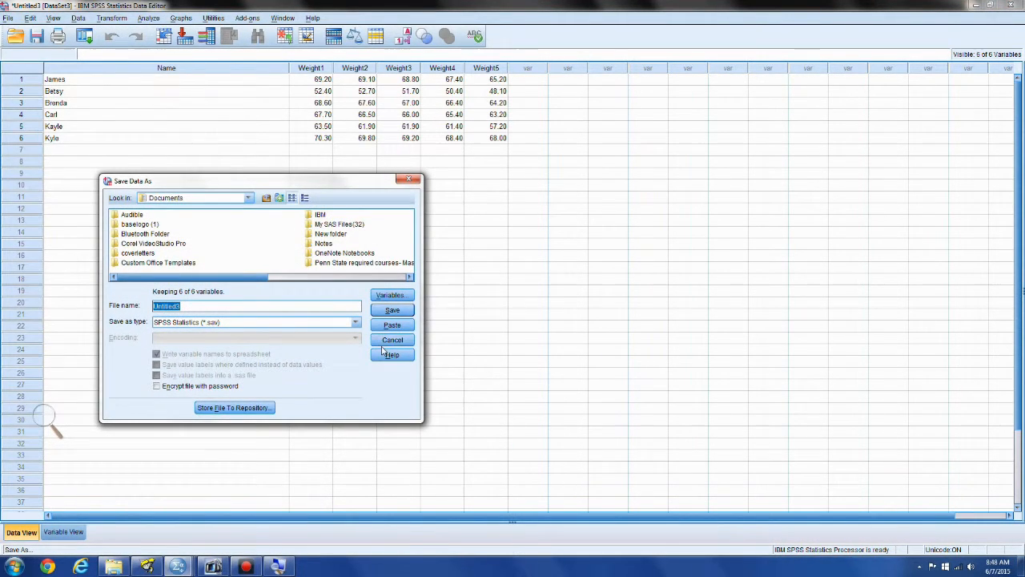
pyautogui.click(411, 180)
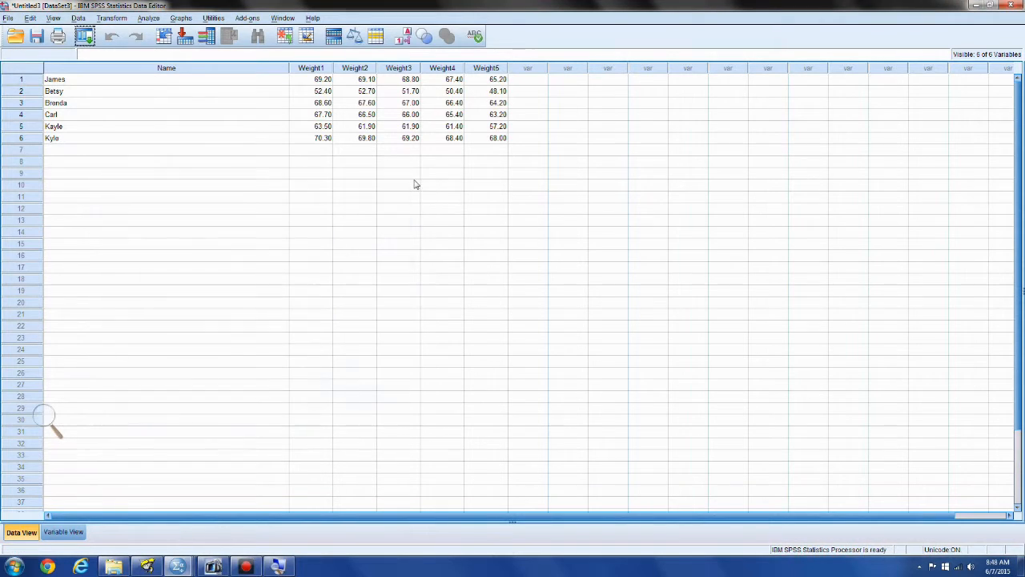
# Open the data file experiment.sav from the Spss examples folder in the Data Editor
pyautogui.click(7, 17)
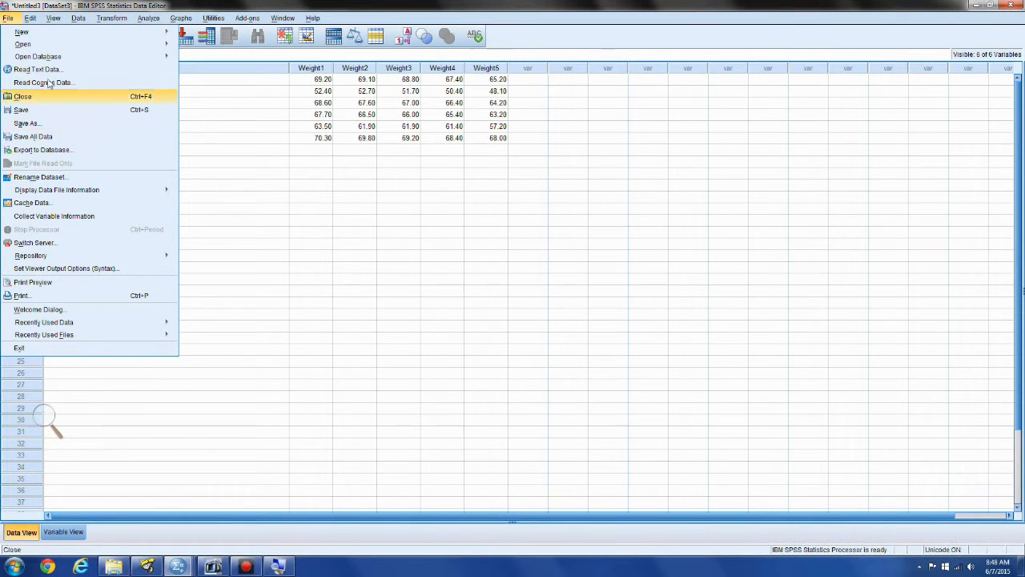
pyautogui.moveTo(94, 46)
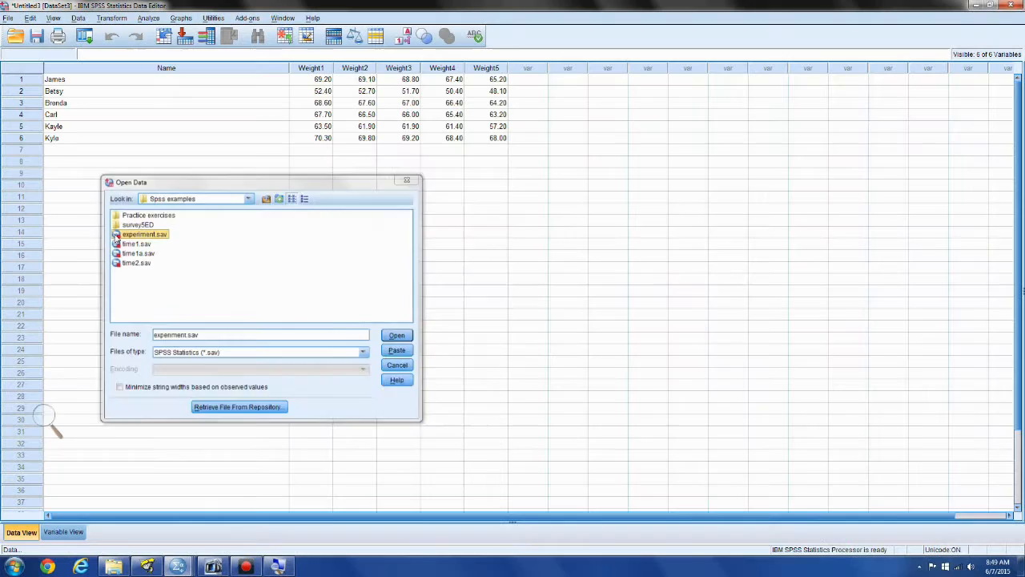
pyautogui.press('Return')
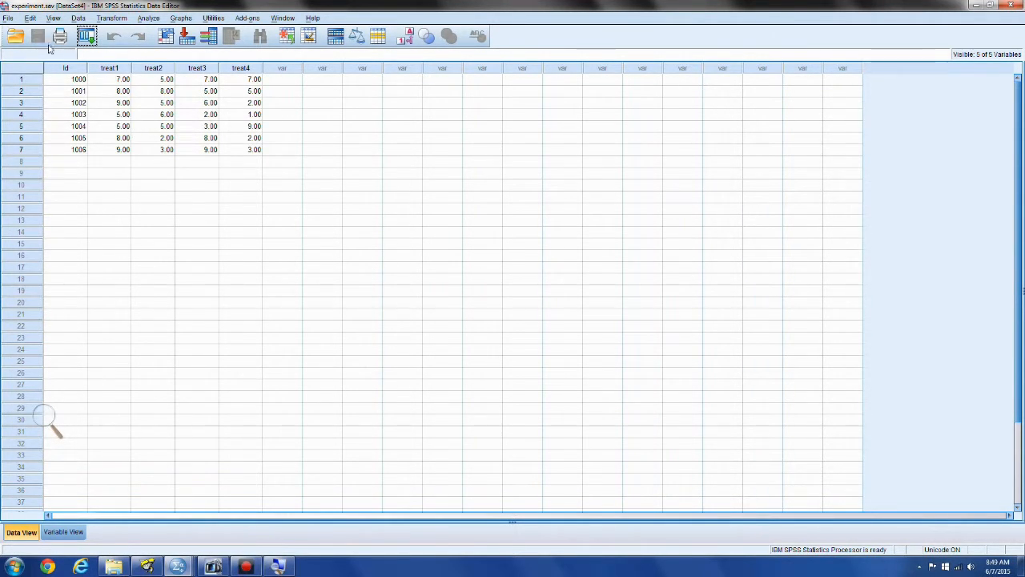
# Start exporting the experiment.sav dataset to a database using the Excel Files data source
pyautogui.click(8, 19)
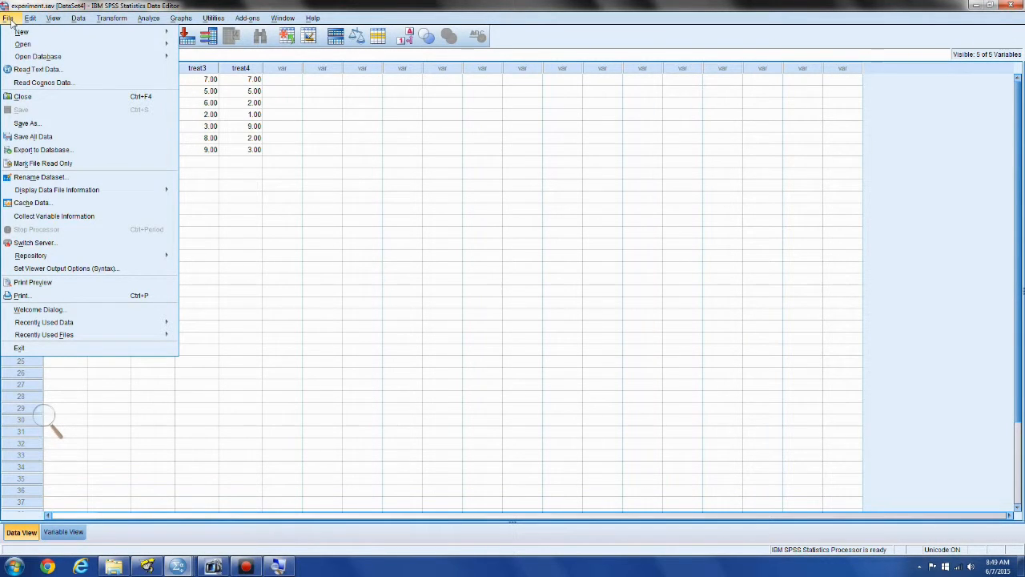
pyautogui.click(58, 152)
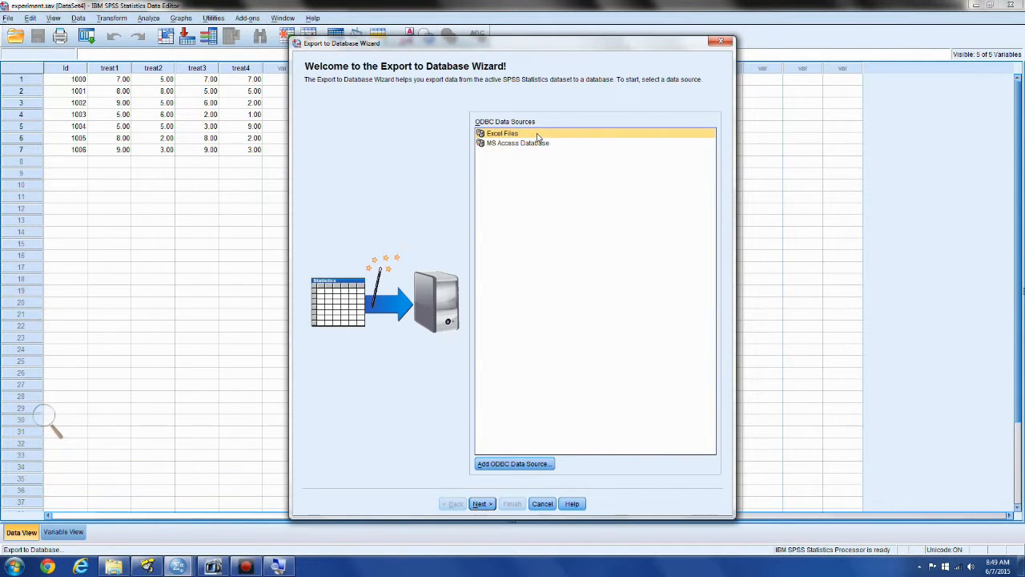
pyautogui.click(481, 504)
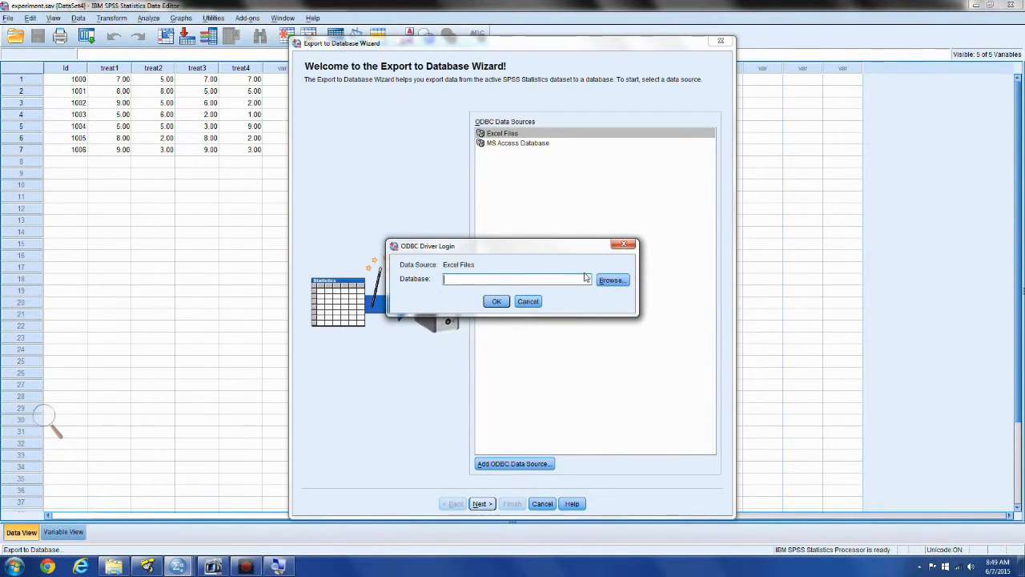
# Inspect the target workbook experiment.xls from the Spss examples folder in Excel, and close the workbook and the folder window
pyautogui.click(114, 567)
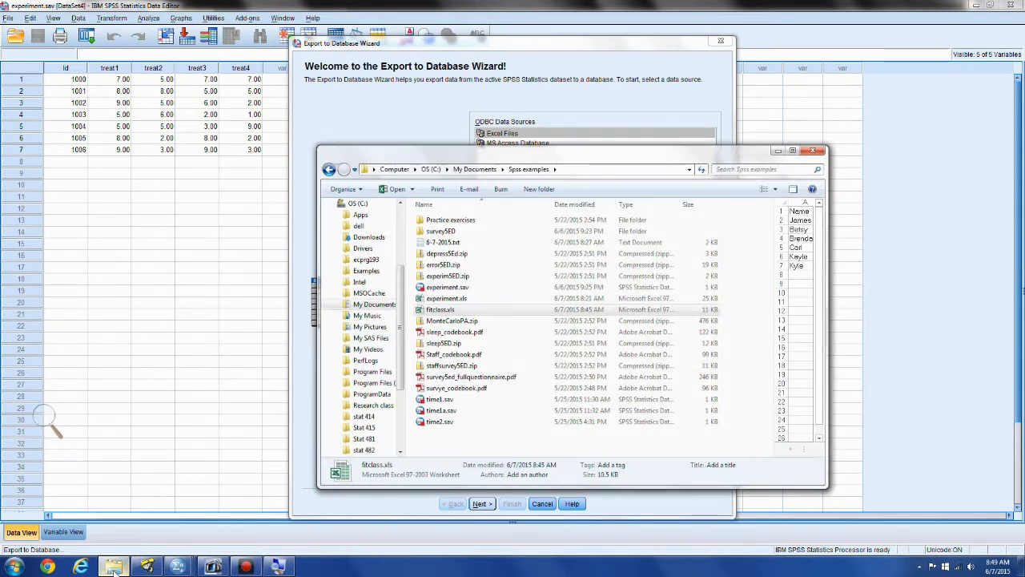
pyautogui.click(484, 299)
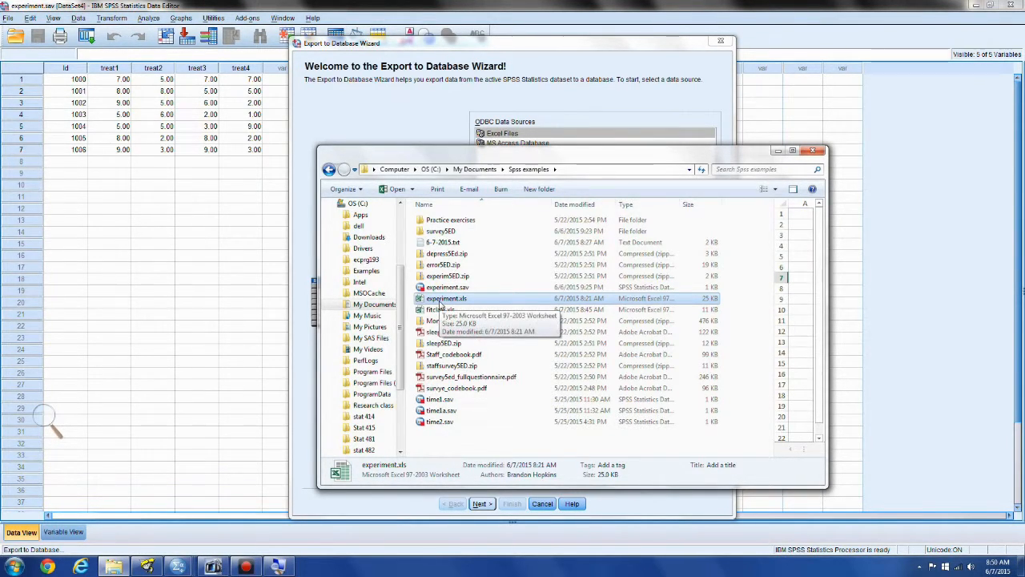
pyautogui.doubleClick(440, 301)
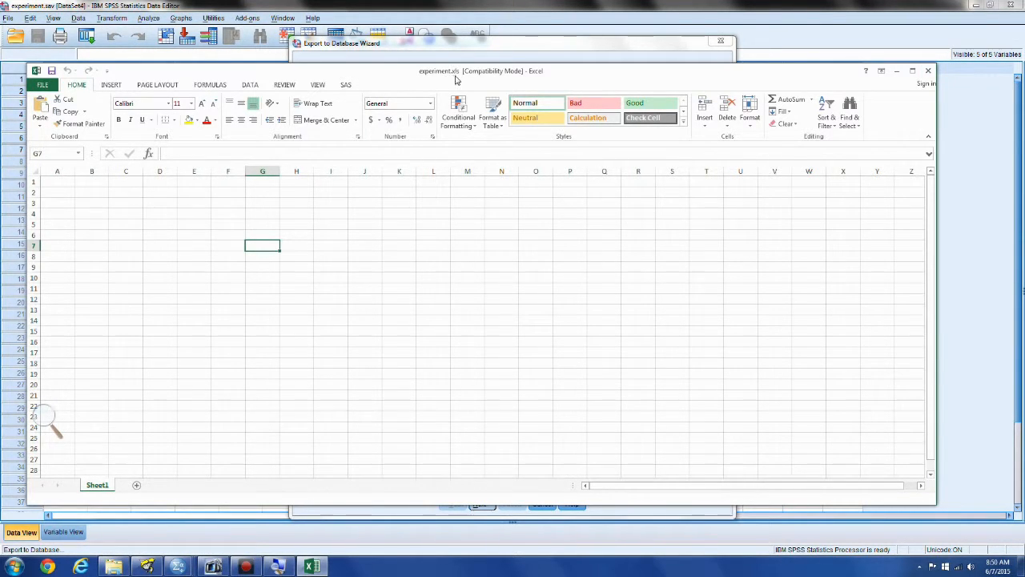
pyautogui.hotkey('alt', 'F4')
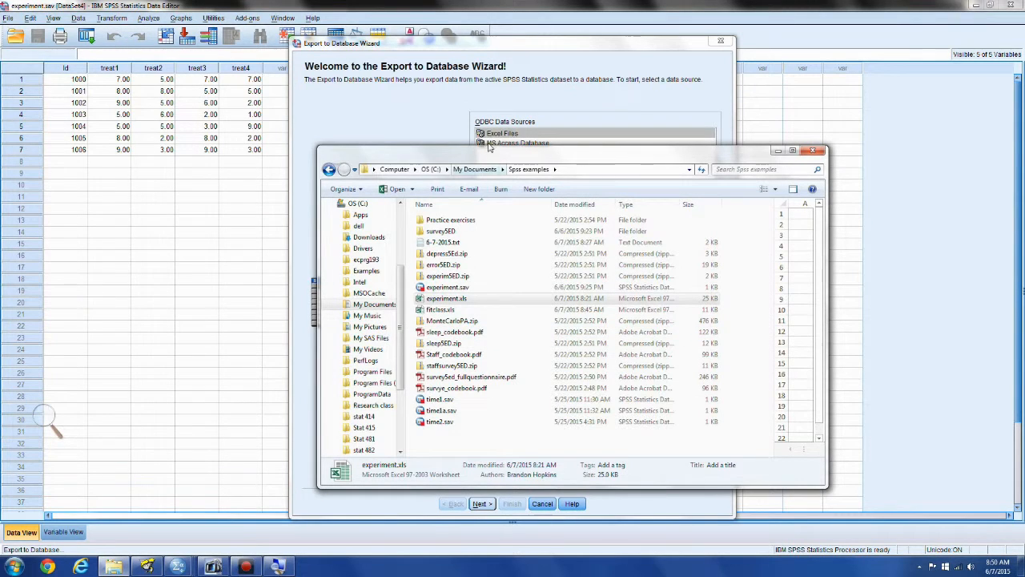
pyautogui.click(814, 151)
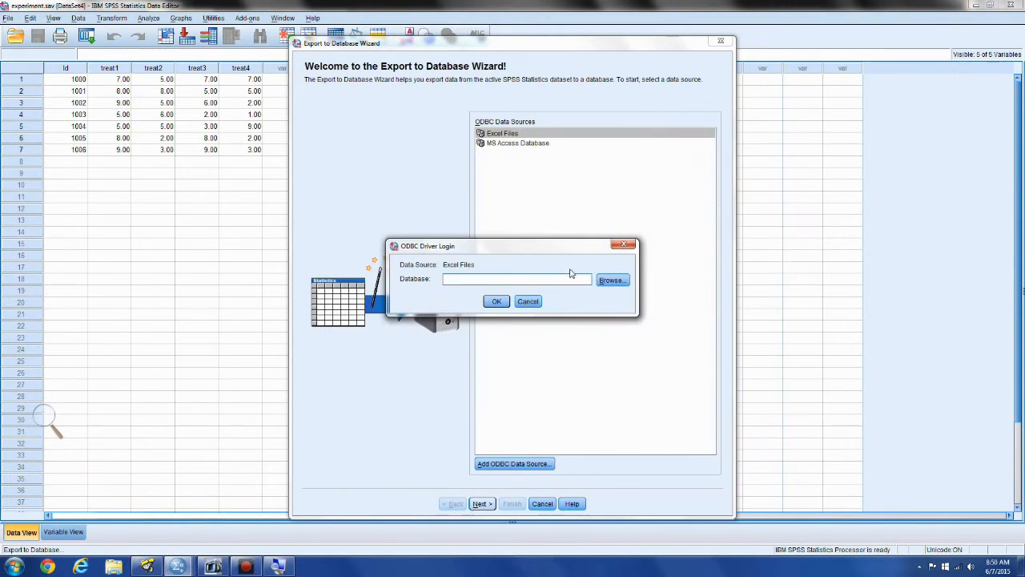
# Connect the database export to experiment.xls in the Spss examples folder
pyautogui.click(612, 280)
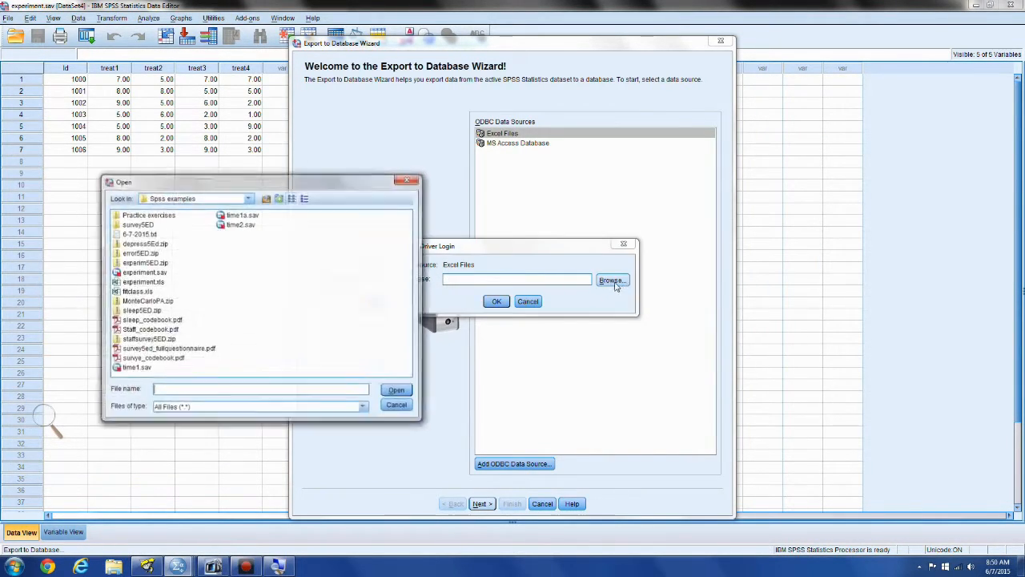
pyautogui.click(146, 282)
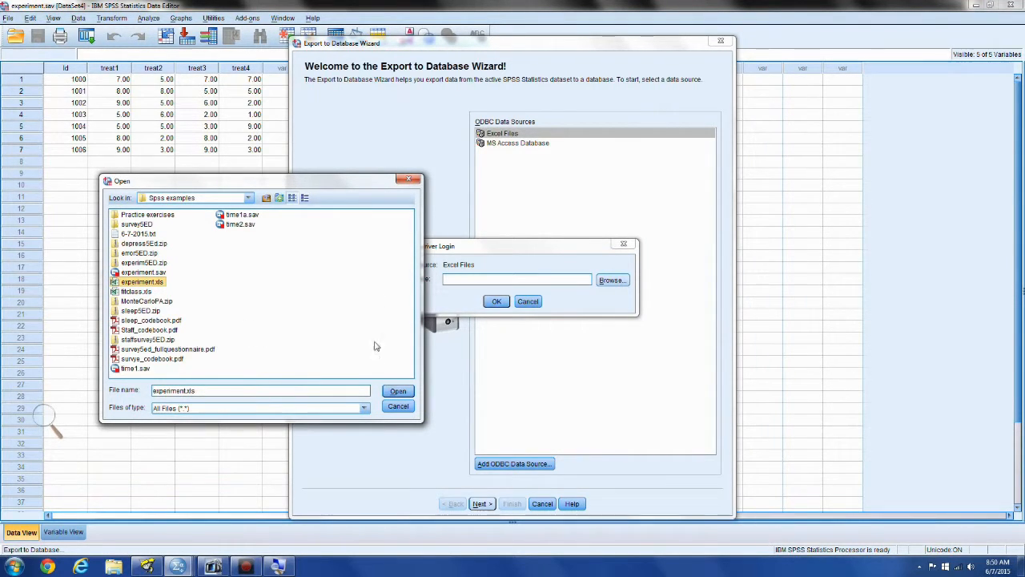
pyautogui.click(399, 392)
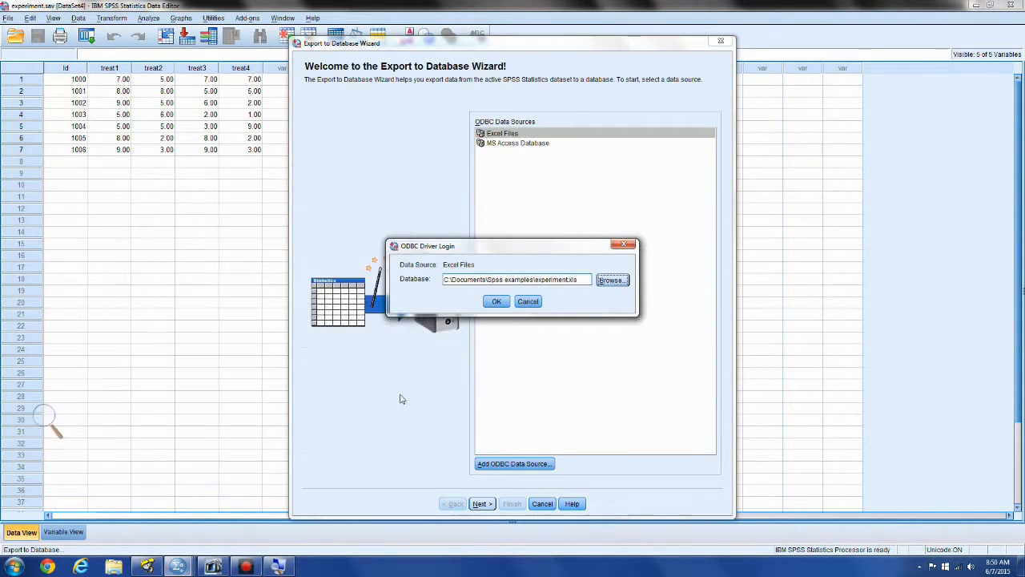
pyautogui.click(497, 301)
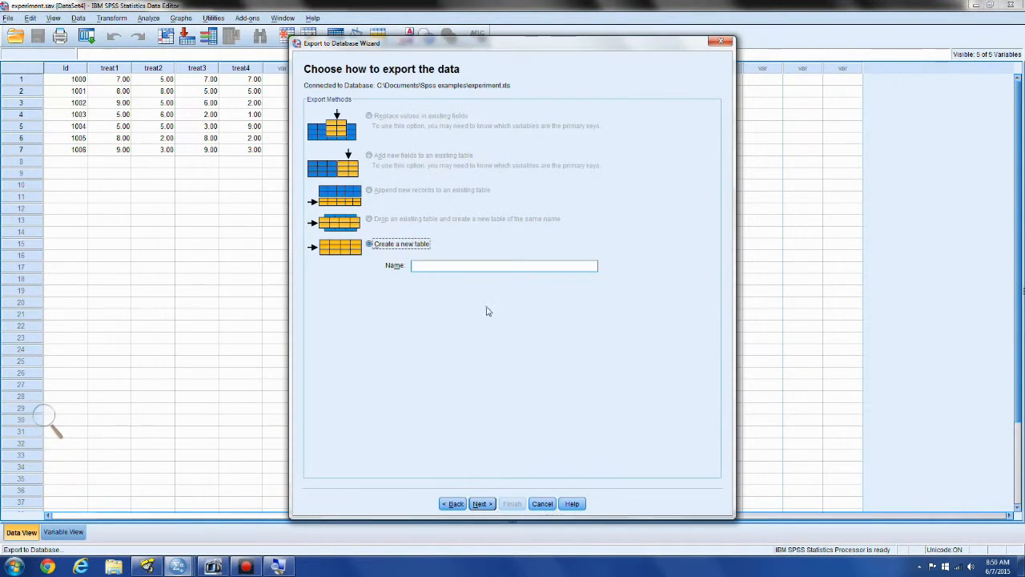
# Create a new table named q as the export target in experiment.xls
pyautogui.click(420, 265)
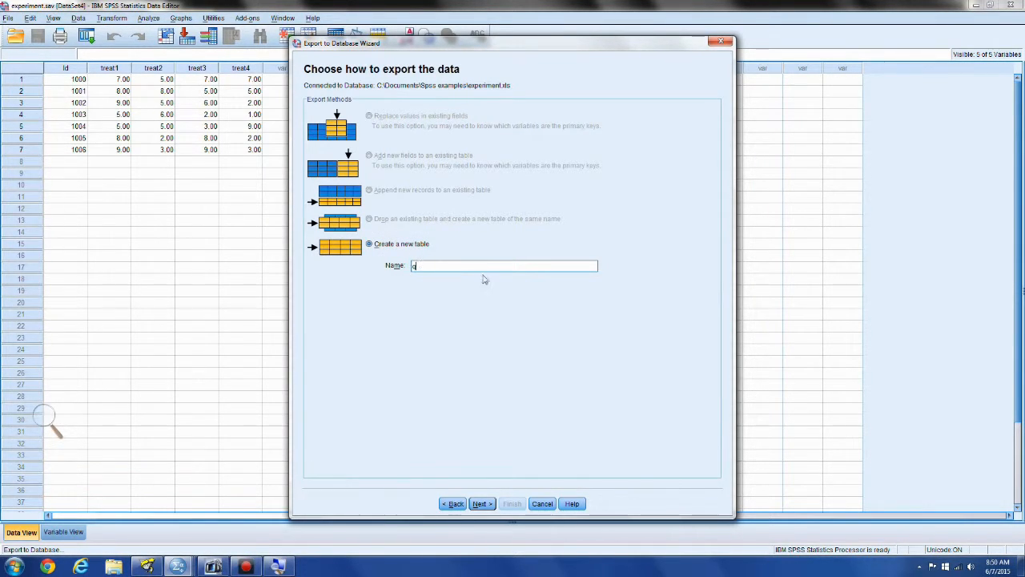
pyautogui.write('d')
pyautogui.click(481, 503)
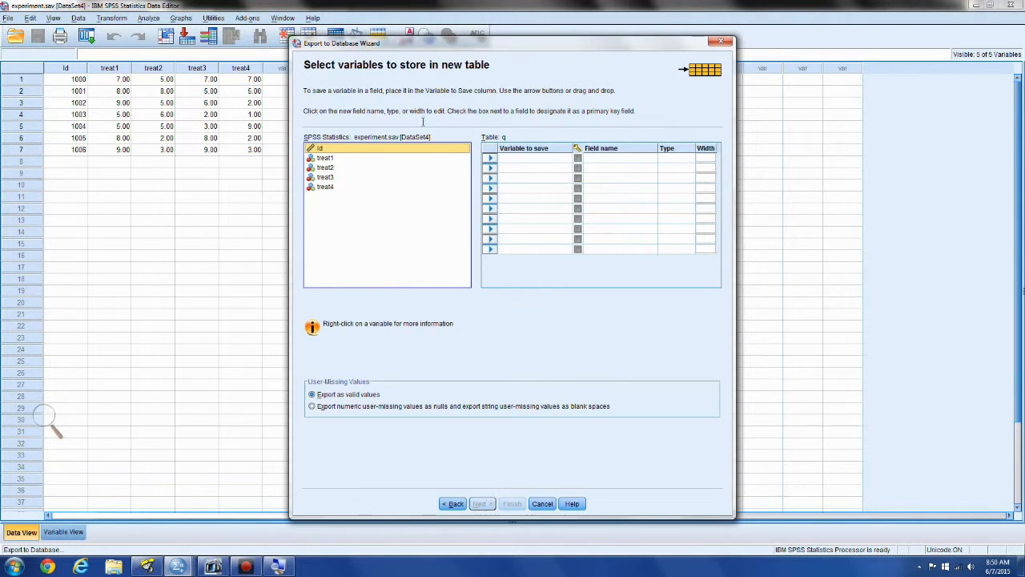
# Store the variables Id, treat1, treat2, treat3 and treat4 in the new table and finish exporting the data
pyautogui.click(490, 159)
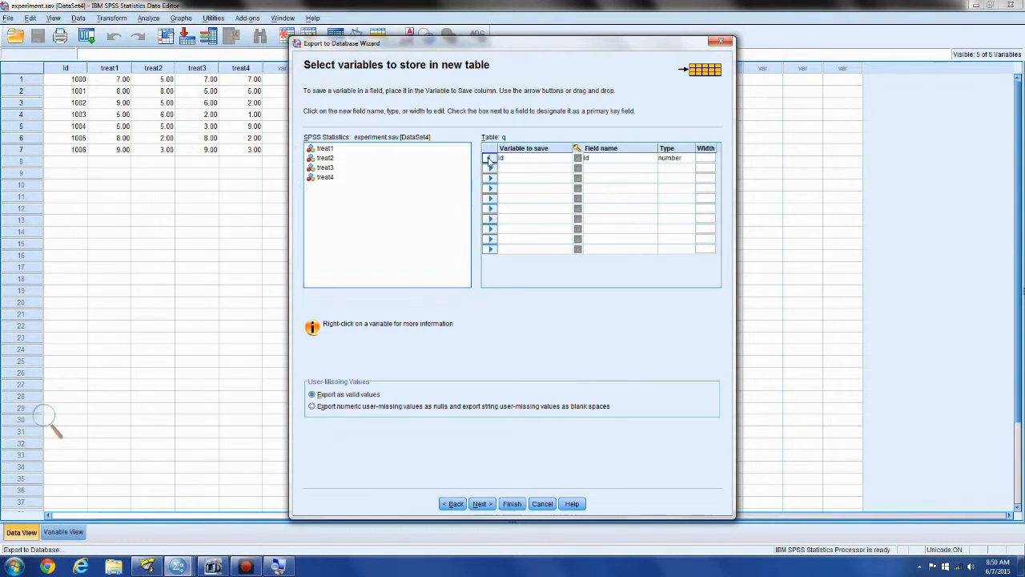
pyautogui.doubleClick(404, 149)
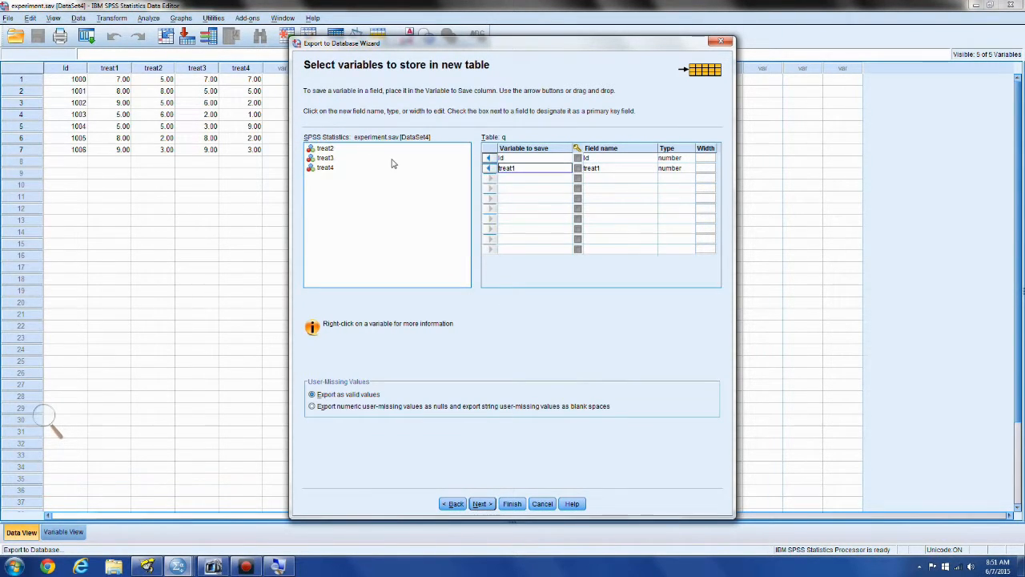
pyautogui.click(390, 150)
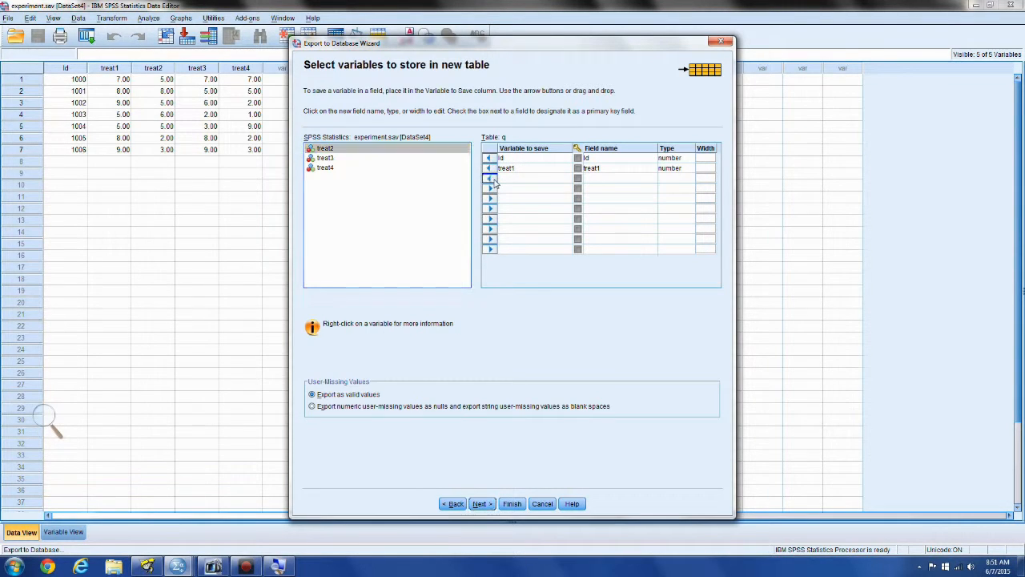
pyautogui.click(491, 179)
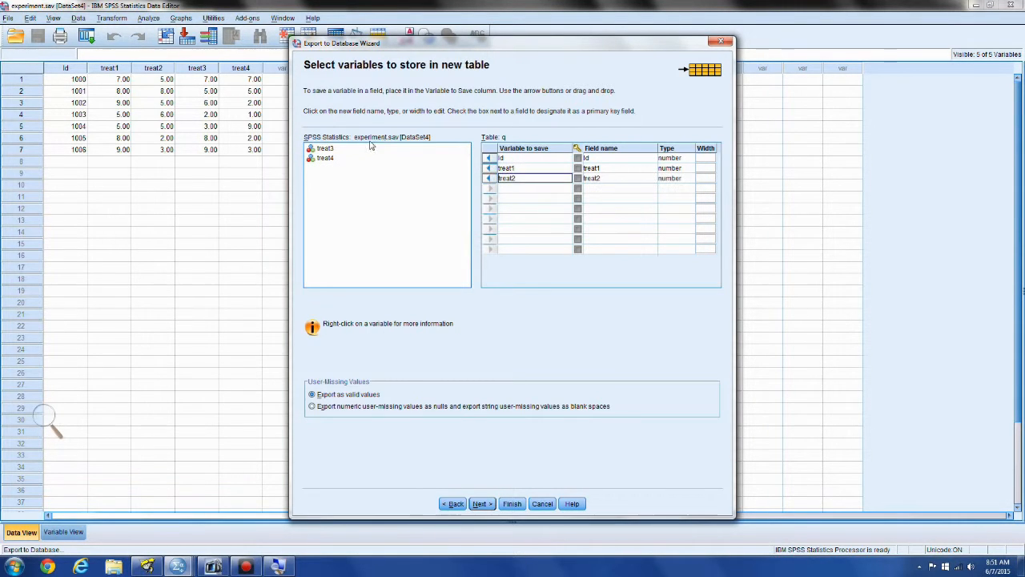
pyautogui.click(491, 189)
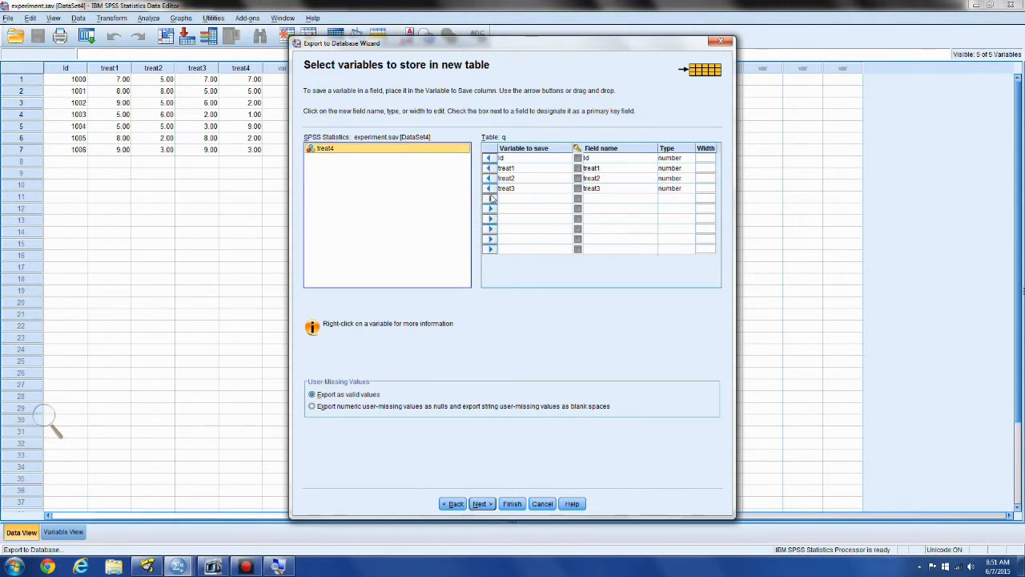
pyautogui.click(491, 198)
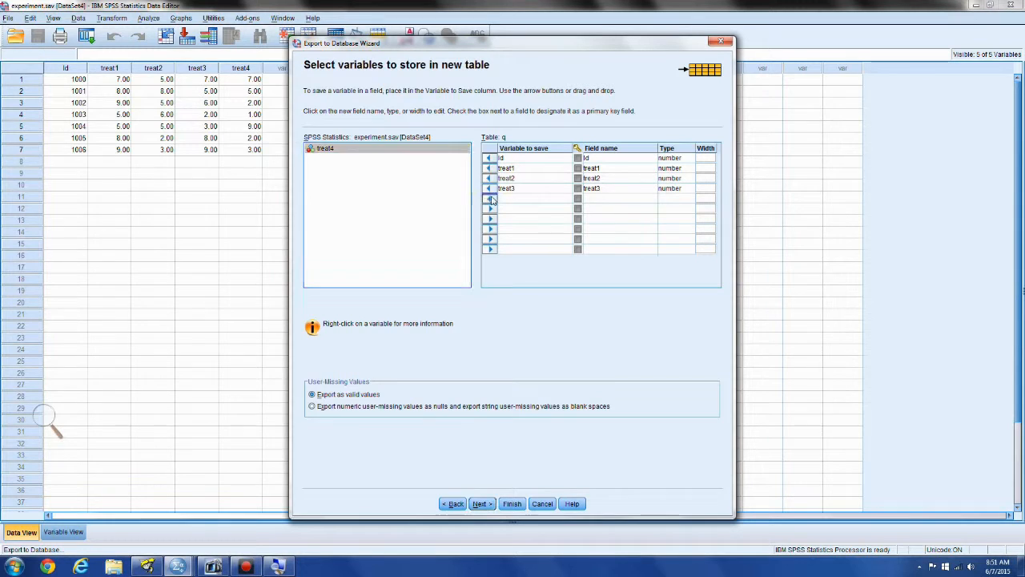
pyautogui.click(513, 504)
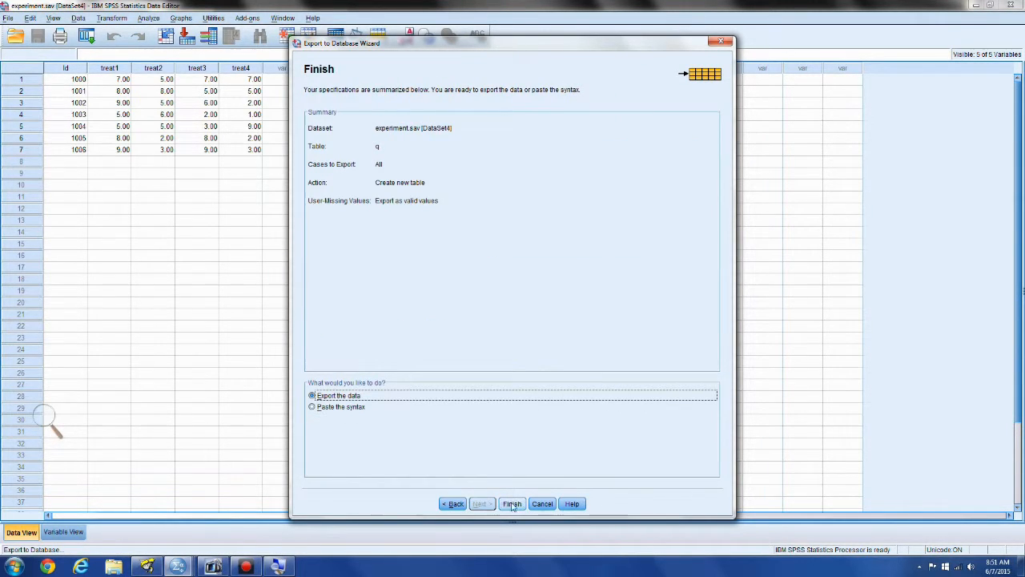
pyautogui.click(514, 504)
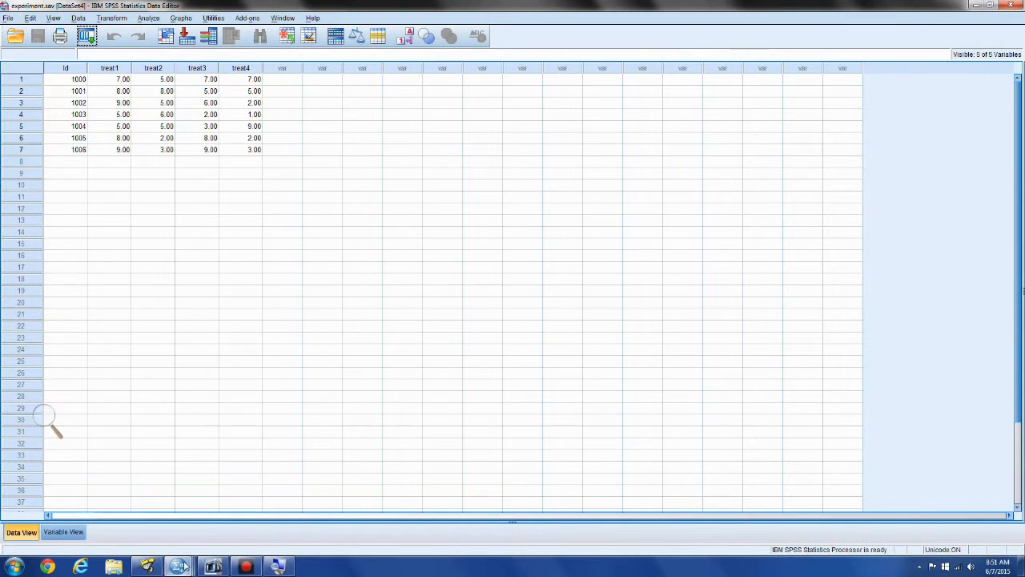
# Review the export log in the SPSS output viewer and inspect the q sheet of experiment.xls in Excel
pyautogui.moveTo(212, 566)
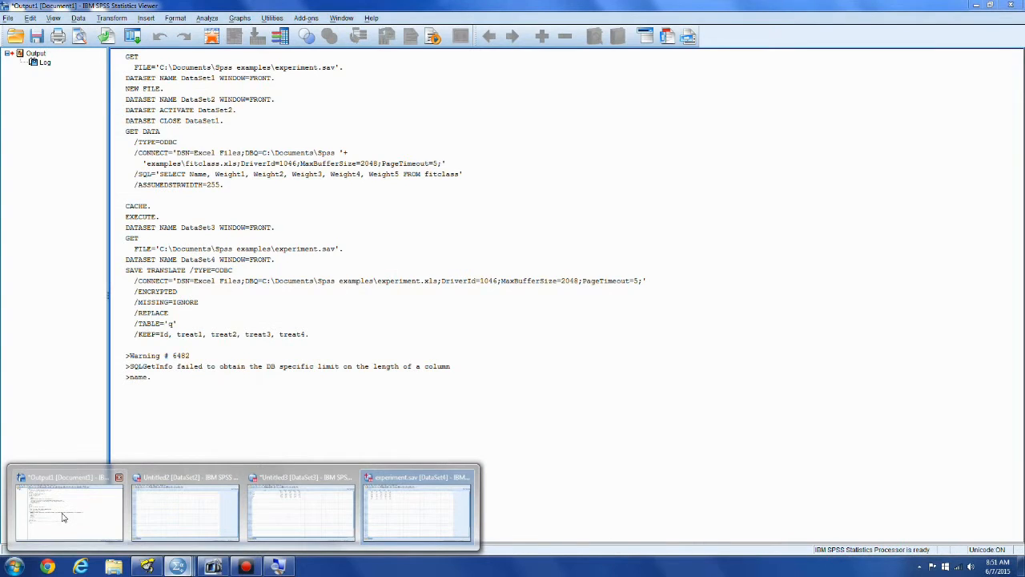
pyautogui.click(63, 517)
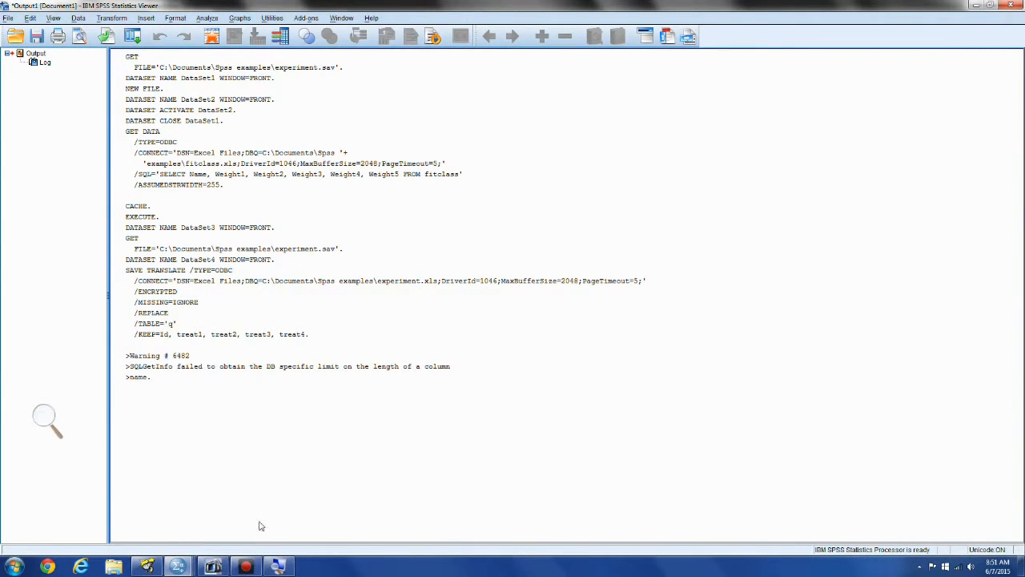
pyautogui.click(113, 567)
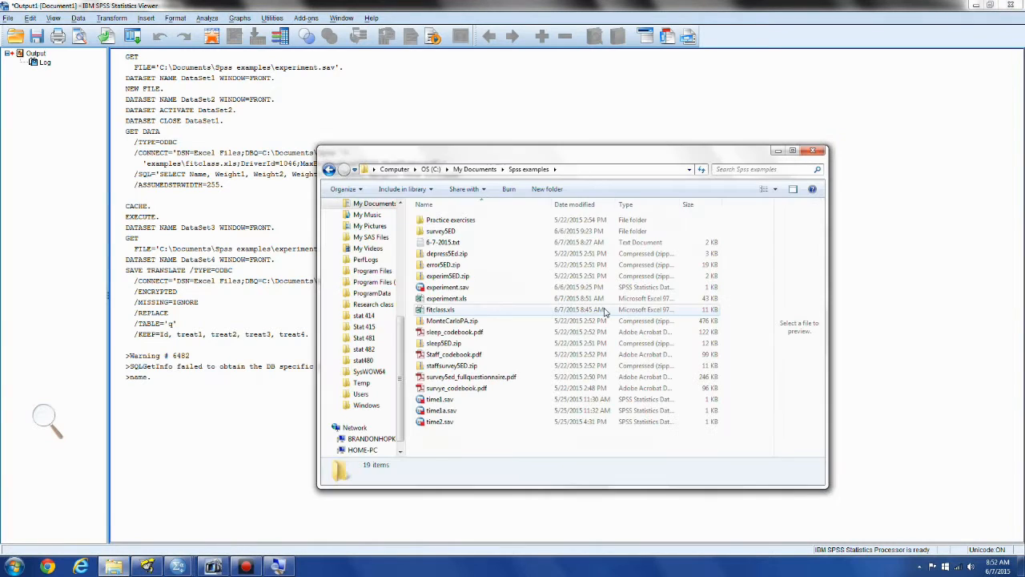
pyautogui.doubleClick(470, 301)
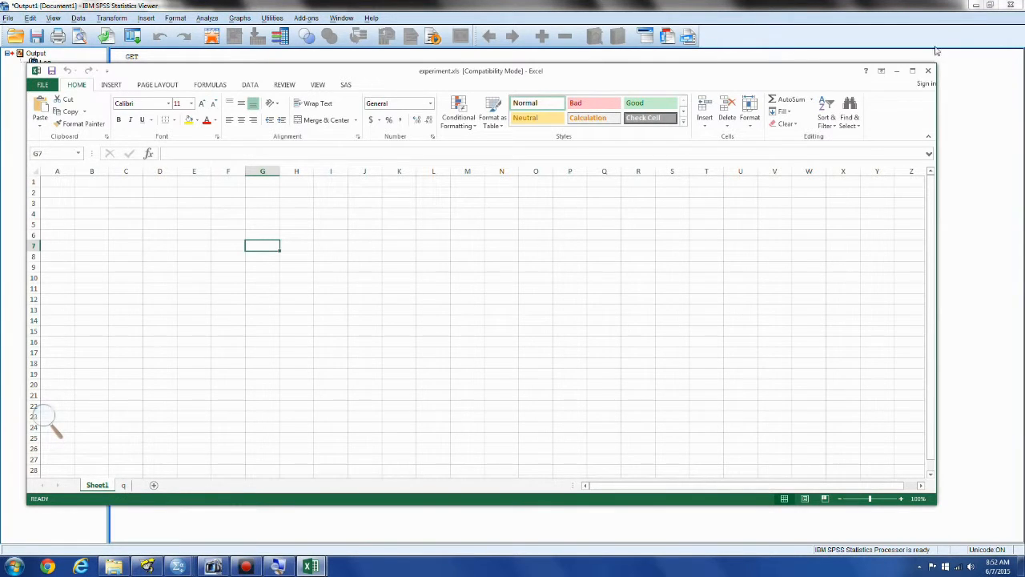
pyautogui.click(913, 71)
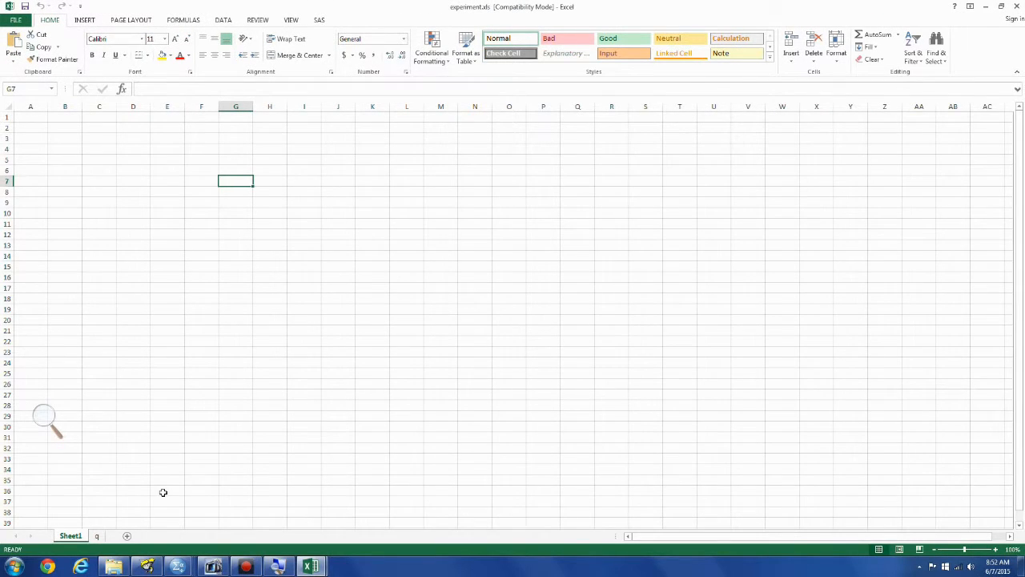
pyautogui.click(96, 537)
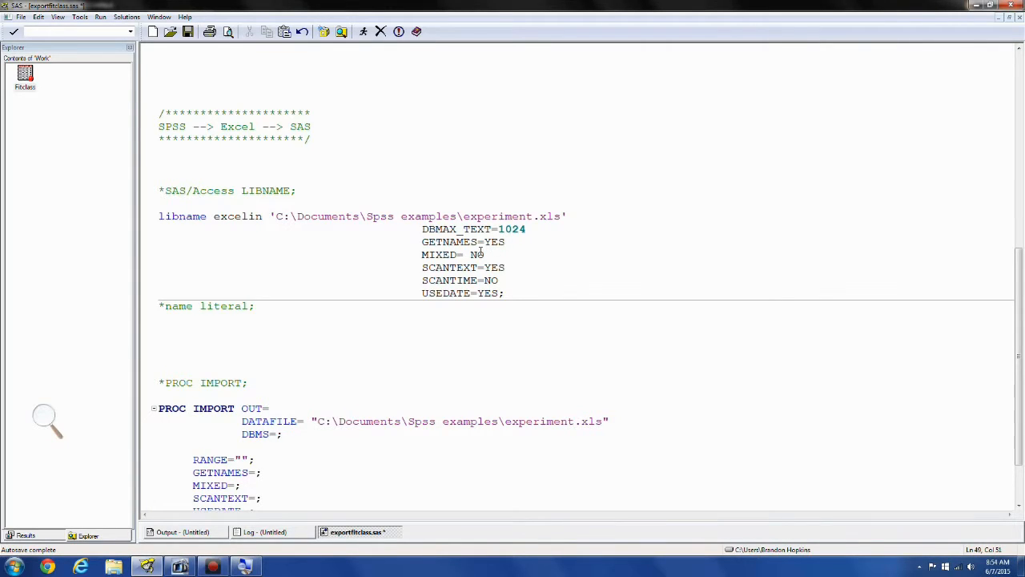
# In SAS, run only the excelin LIBNAME statement for experiment.xls and enlarge the log to check the assignment
pyautogui.click(486, 254)
pyautogui.click(514, 268)
pyautogui.moveTo(516, 297); pyautogui.dragTo(152, 221)
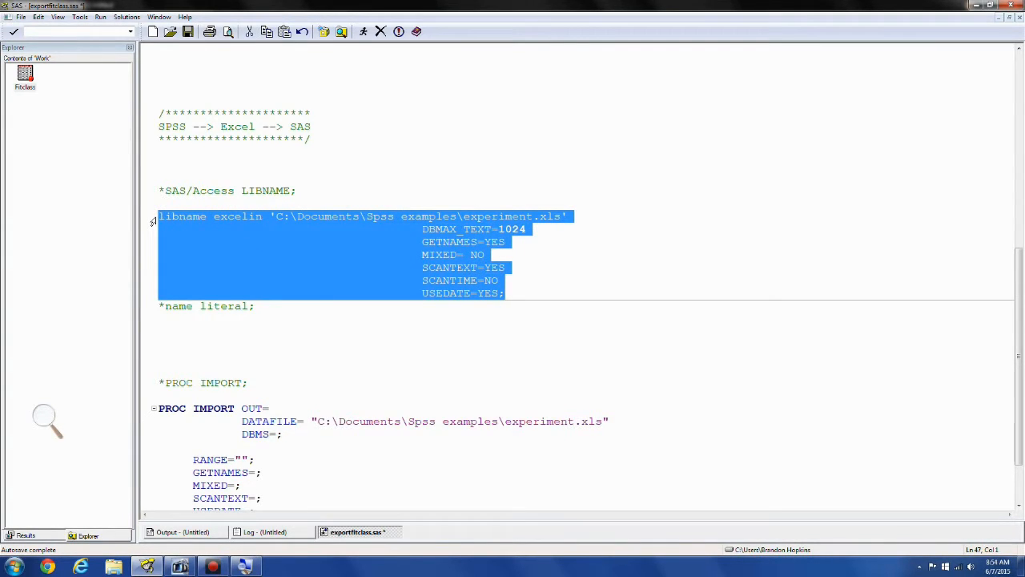
pyautogui.press('F3')
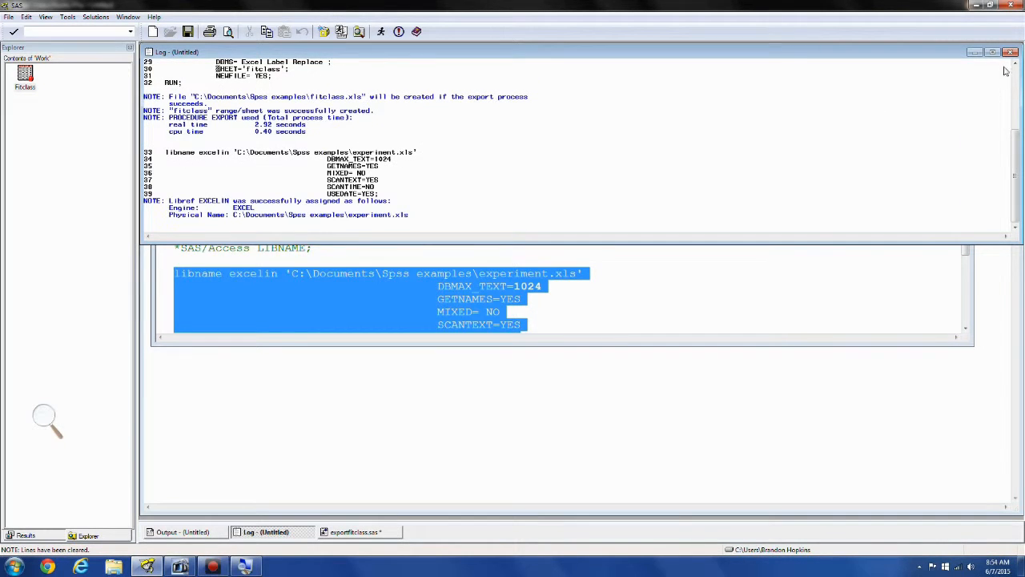
pyautogui.click(992, 53)
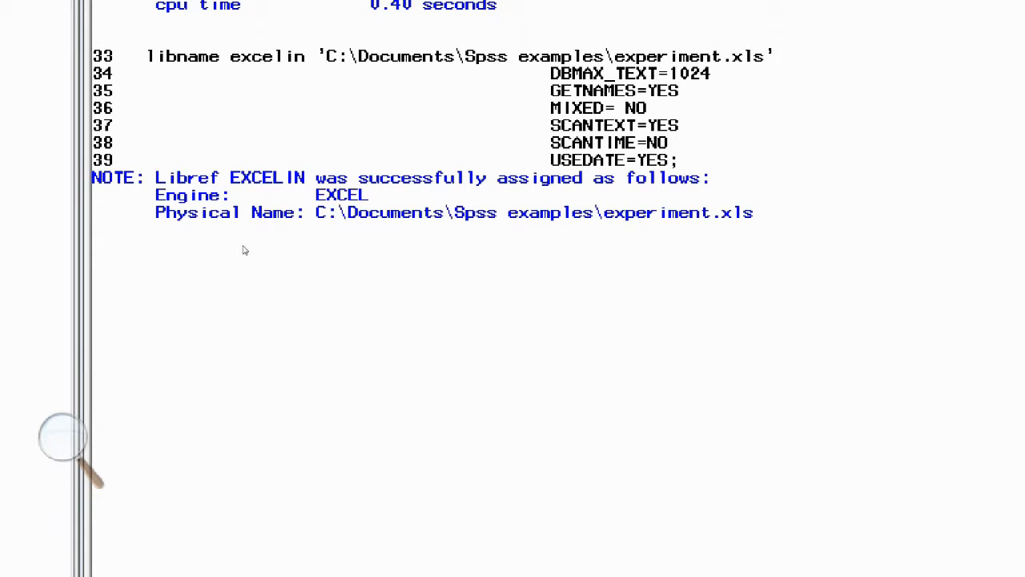
pyautogui.press('super+minus')
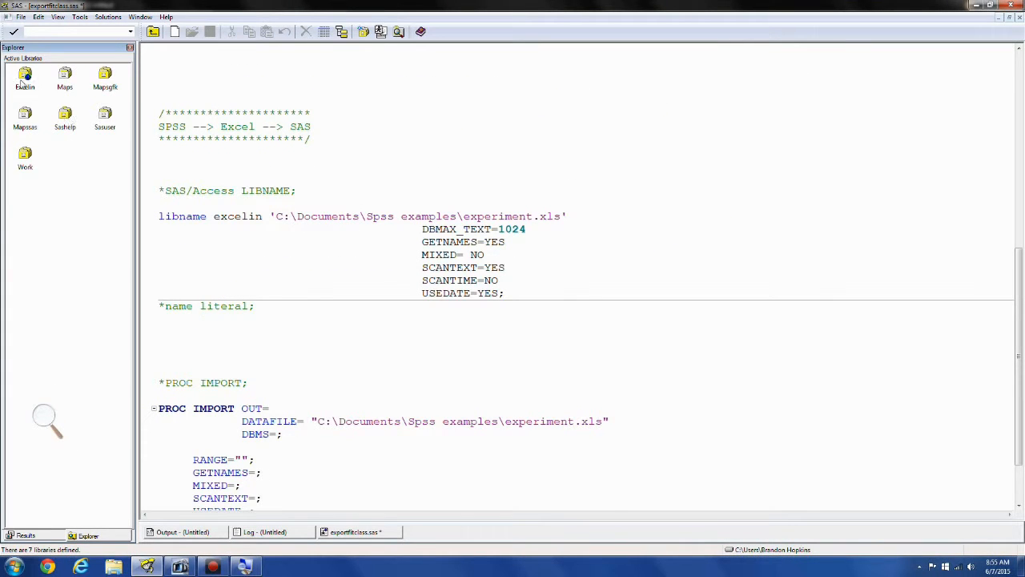
# Open the Excelin library to view its members, and return to the program code
pyautogui.doubleClick(24, 80)
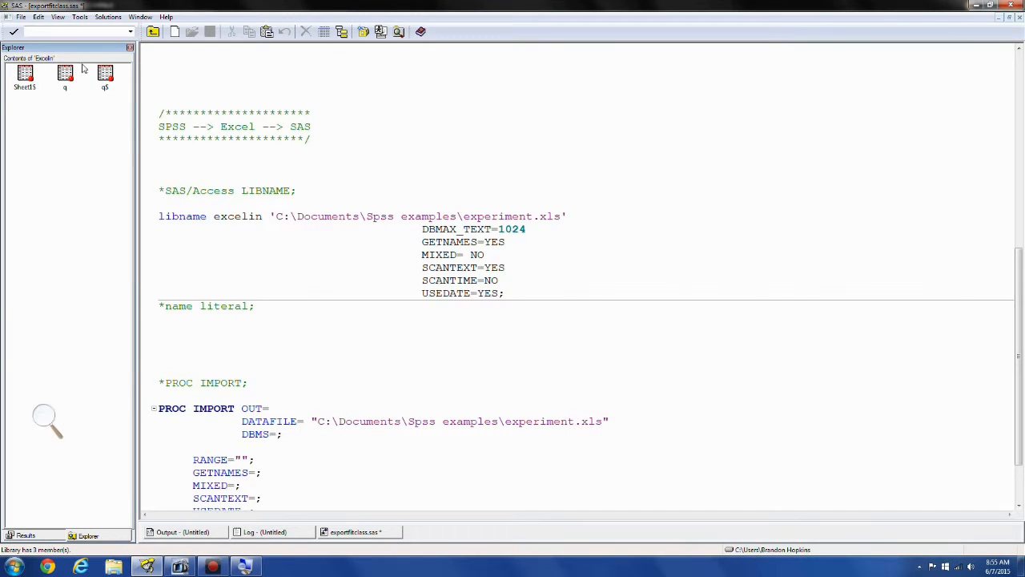
pyautogui.click(377, 443)
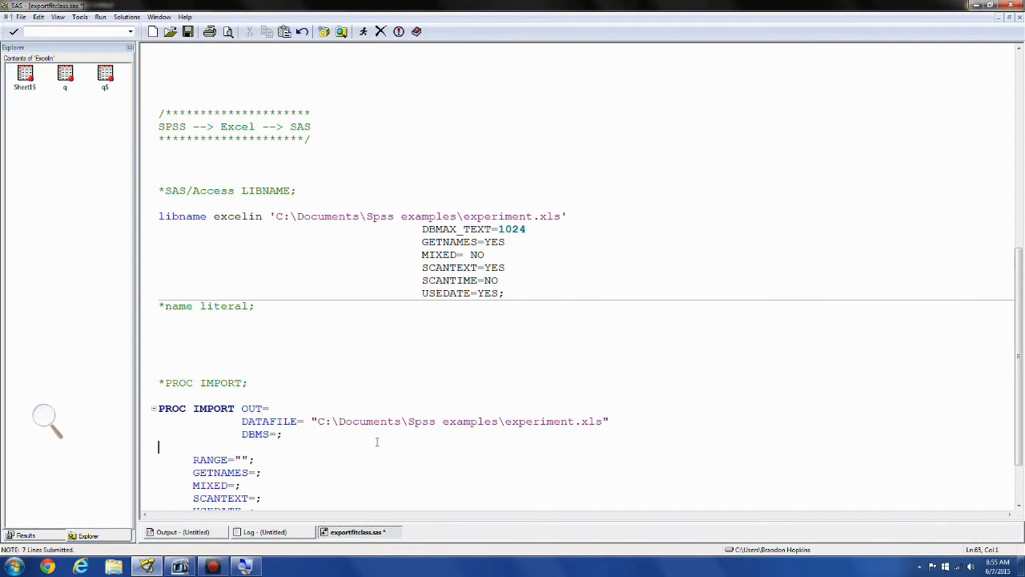
pyautogui.scroll(-3, 378, 443)
# Below the name literal comment, write the statement PROC PRINT data='q$'n; to print the q$ sheet
pyautogui.click(170, 209)
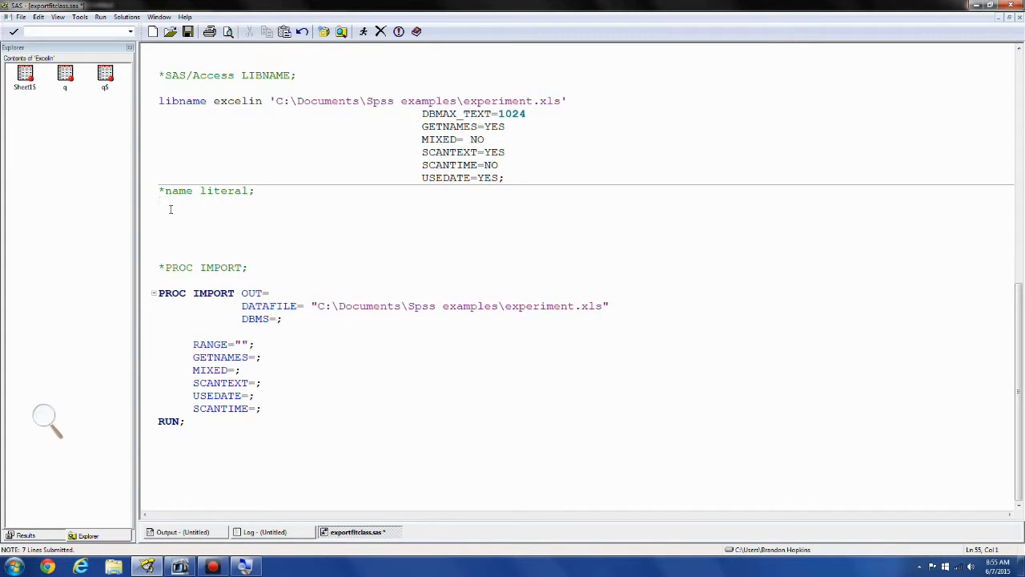
pyautogui.write('P')
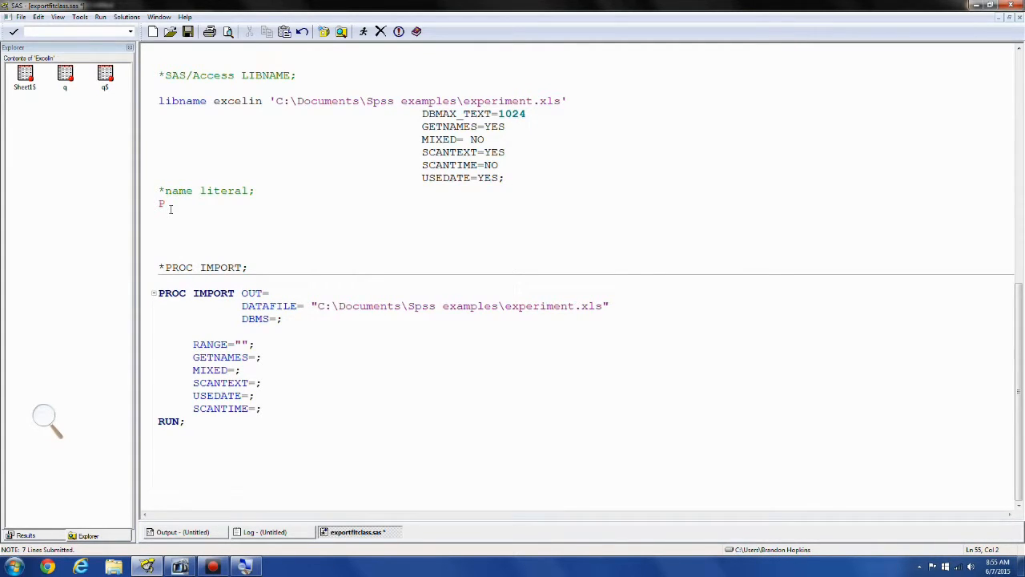
pyautogui.write('ROC')
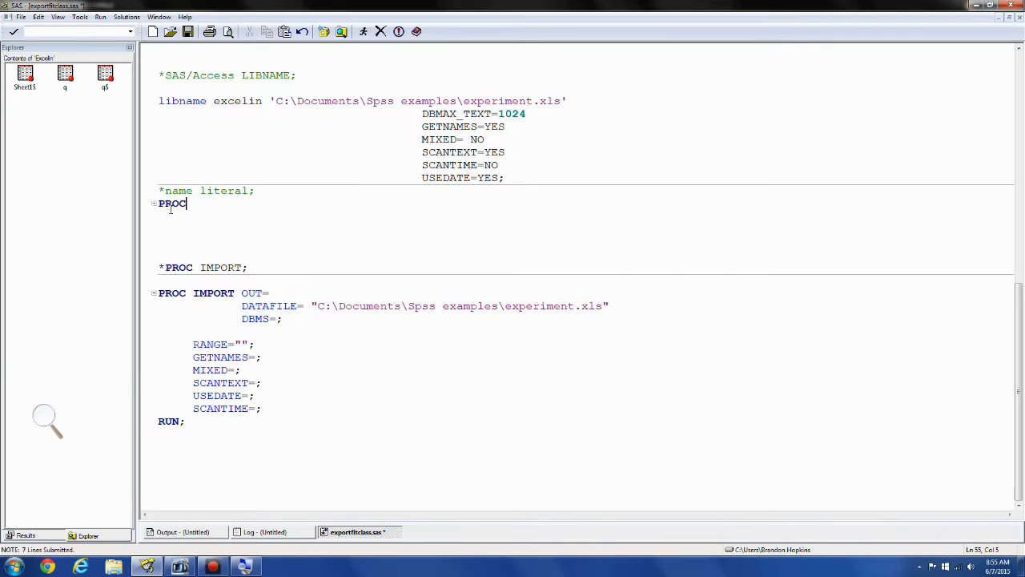
pyautogui.write(' PRINT  DA')
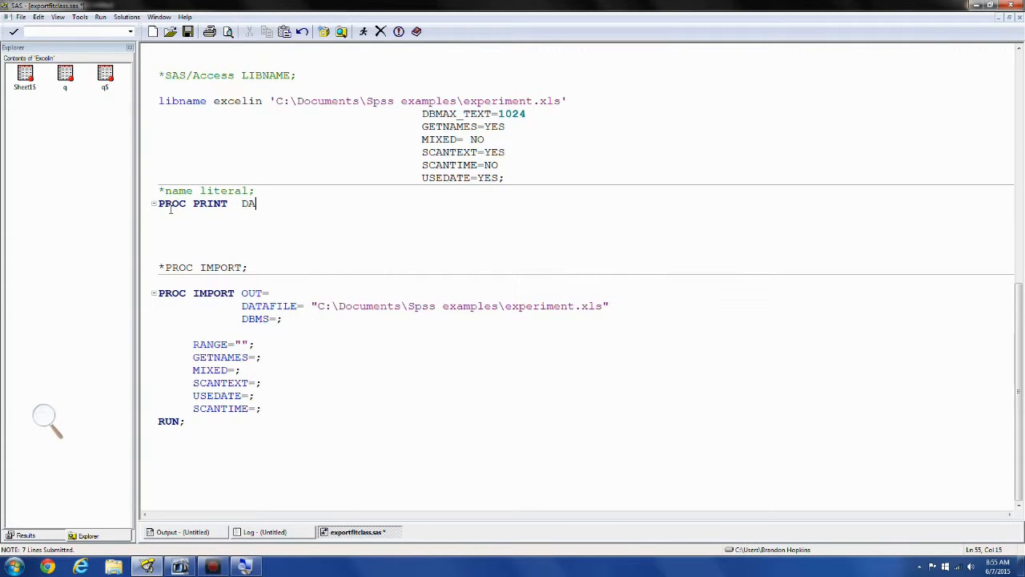
pyautogui.press('BackSpace')
pyautogui.press('BackSpace')
pyautogui.write('data=')
pyautogui.write("'q")
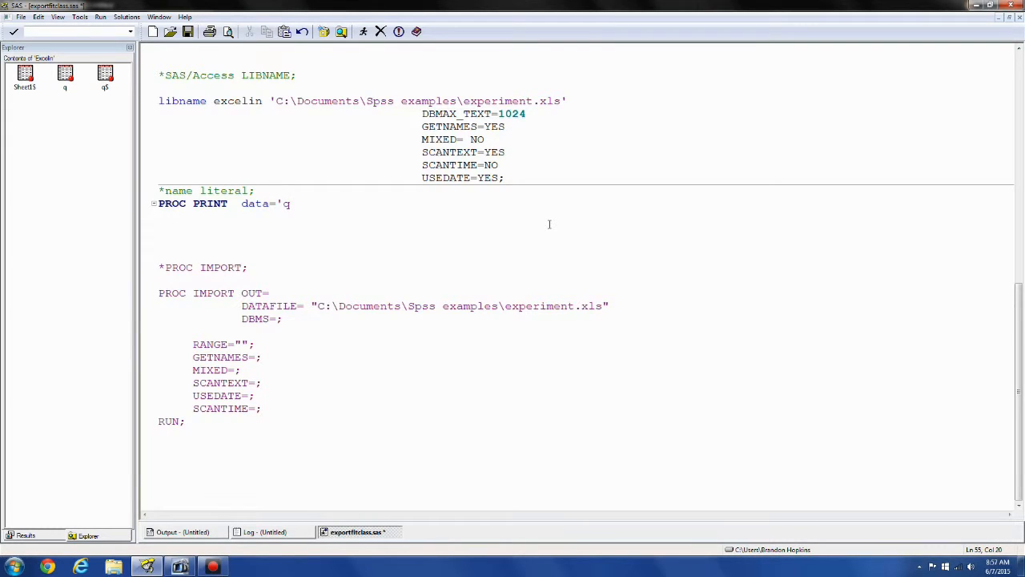
pyautogui.write('$')
pyautogui.write("';")
pyautogui.write("'n")
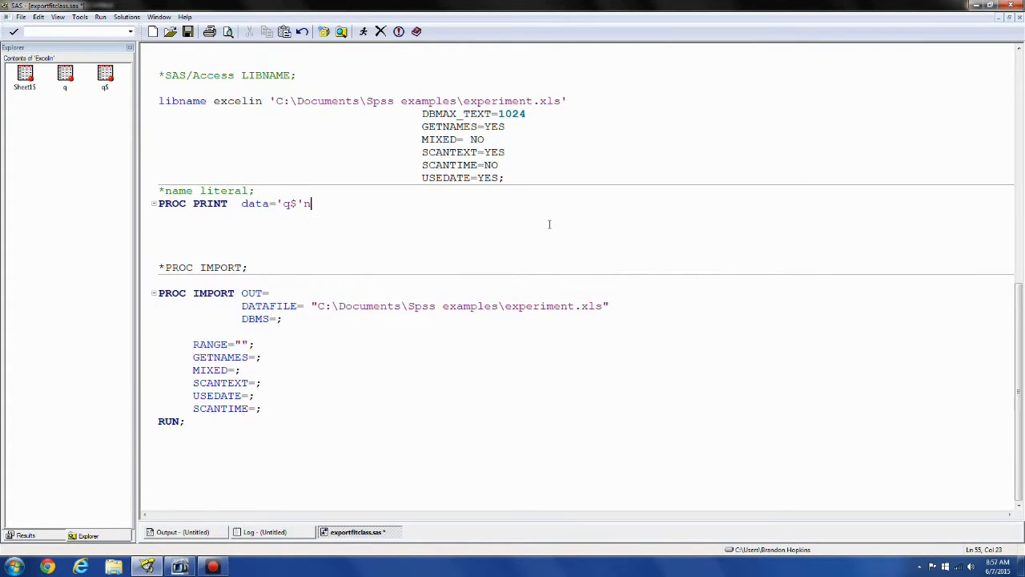
pyautogui.write(';')
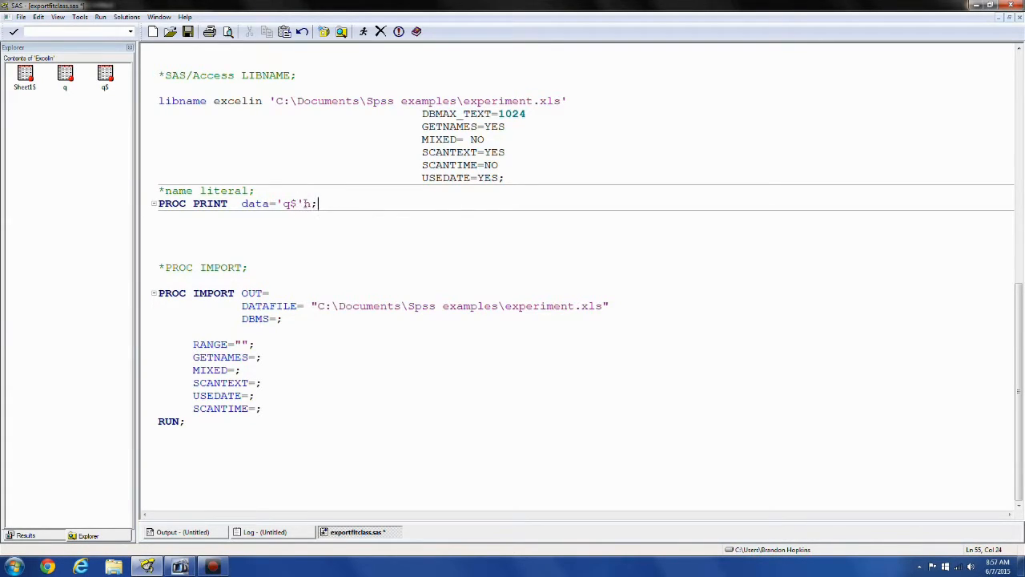
# Close the PROC PRINT step with RUN;, submit only those two lines and check the log
pyautogui.press('F3')
pyautogui.press('Return')
pyautogui.write('RUN')
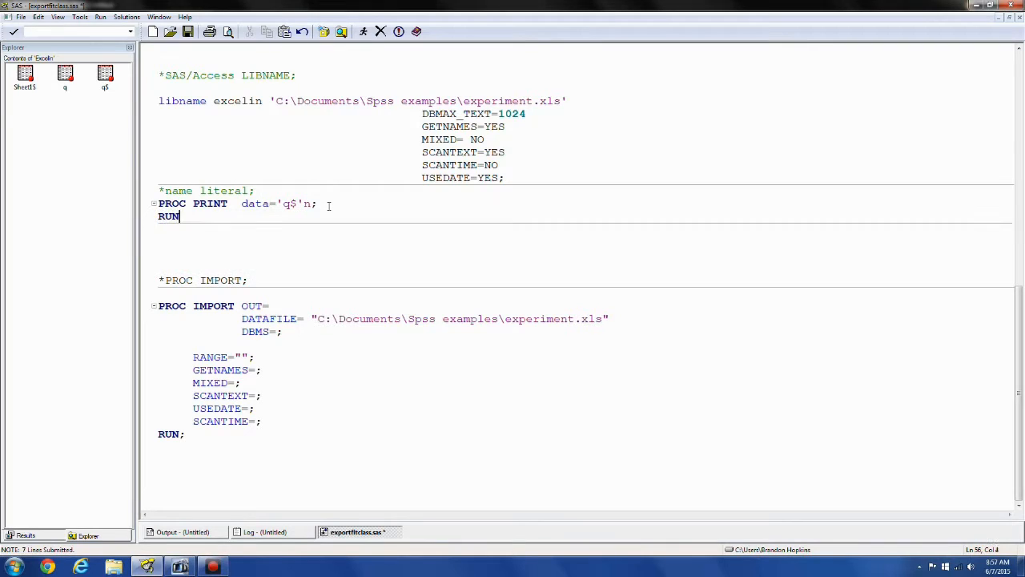
pyautogui.write(';')
pyautogui.moveTo(186, 216); pyautogui.dragTo(151, 207)
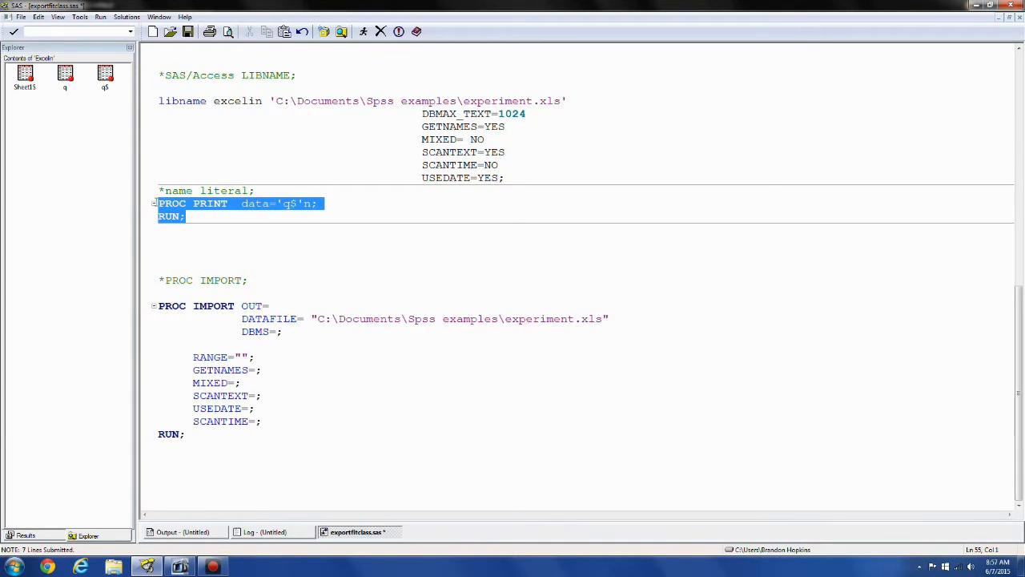
pyautogui.press('F8')
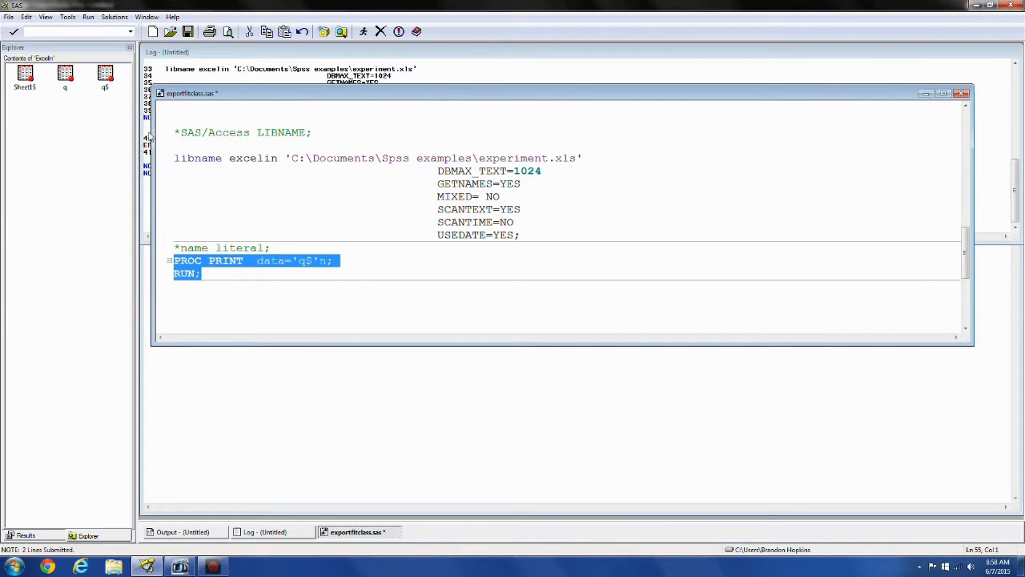
pyautogui.click(242, 80)
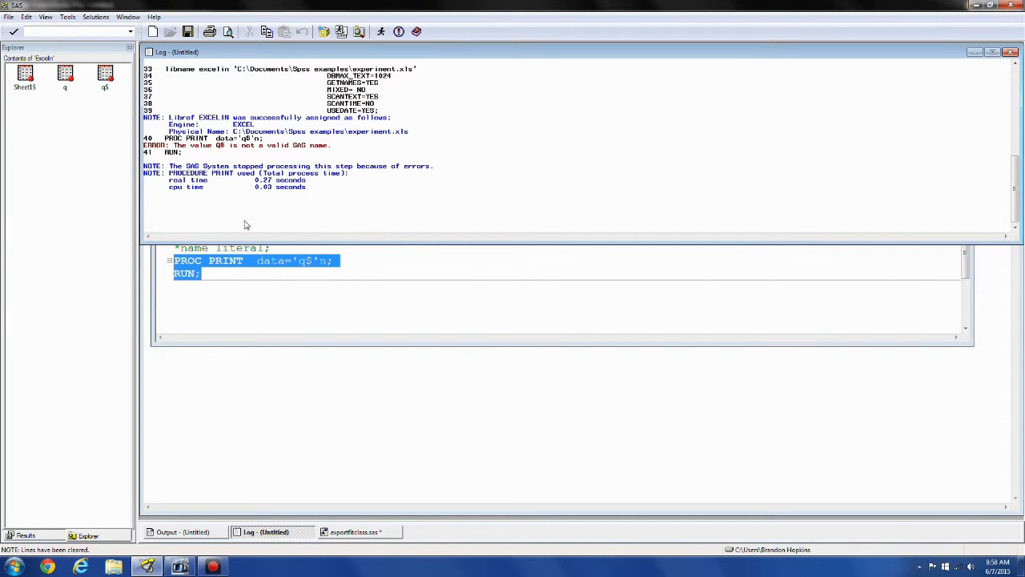
pyautogui.click(257, 280)
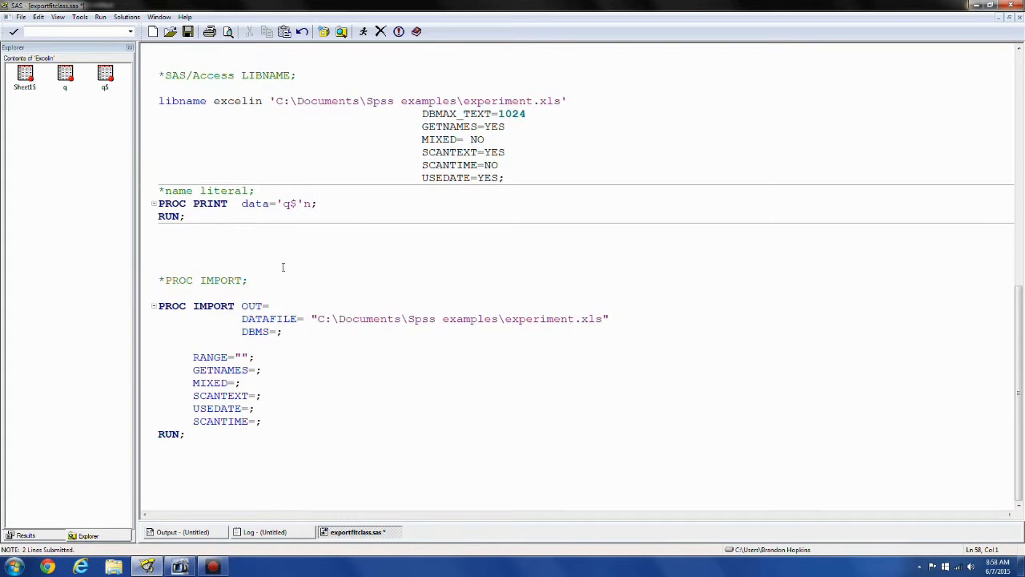
# Add the excelin. libref before 'q$'n in the PROC PRINT statement and run the step again
pyautogui.click(277, 204)
pyautogui.write('ec')
pyautogui.press('BackSpace')
pyautogui.write('xcelin.')
pyautogui.moveTo(218, 218); pyautogui.dragTo(153, 204)
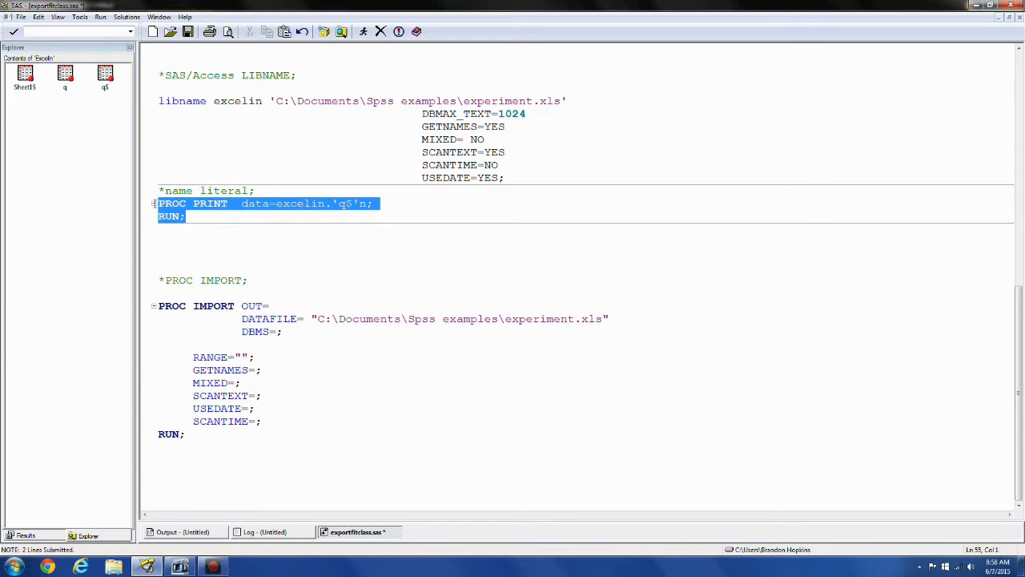
pyautogui.press('F8')
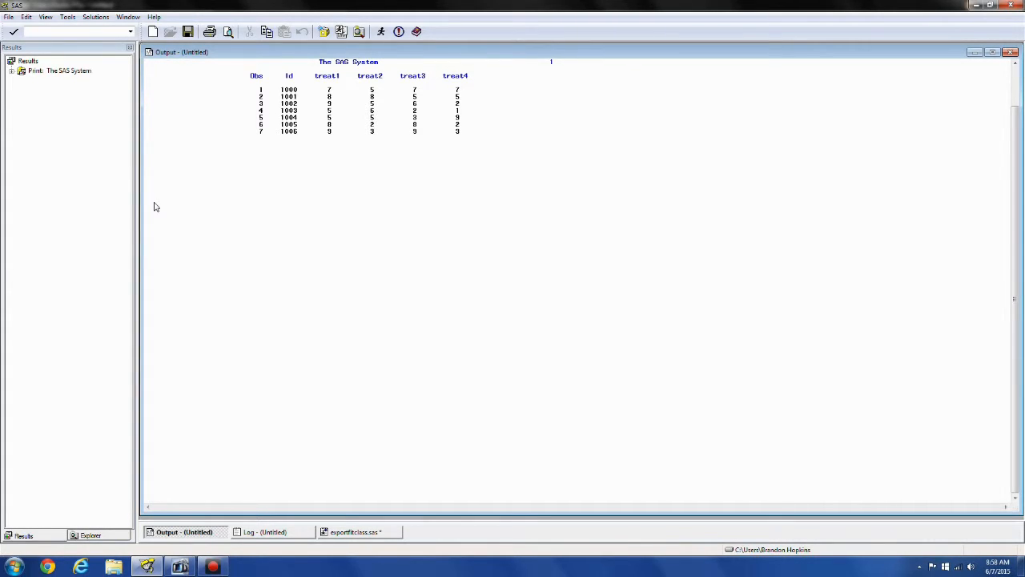
# Back in the exportfitclass.sas program, set the PROC IMPORT output to OUT= work.temp;
pyautogui.click(357, 534)
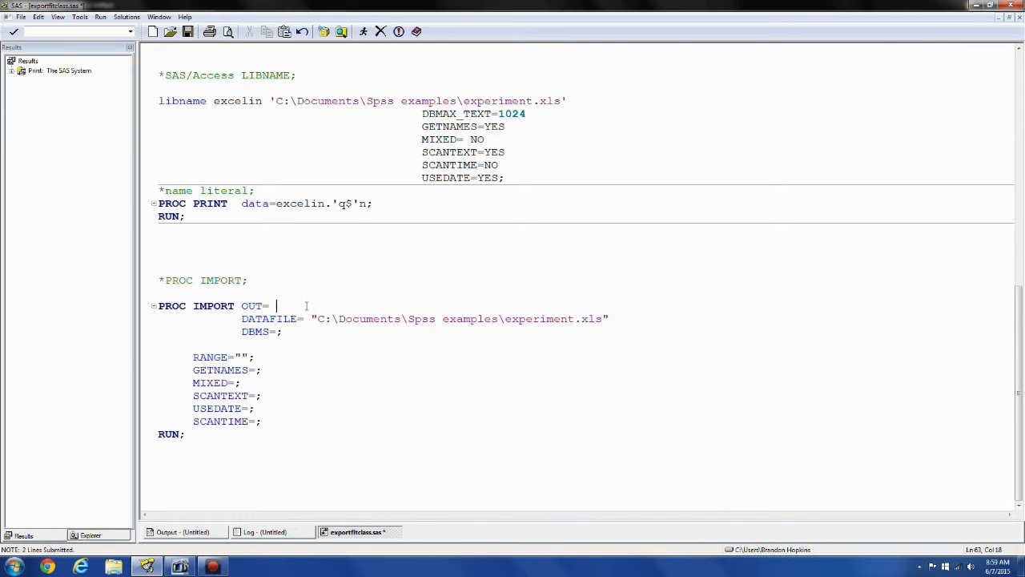
pyautogui.write('work.temp;')
# Check the experiment.xls path in DATAFILE= and set DBMS= to Excel REPLACE
pyautogui.moveTo(317, 319); pyautogui.dragTo(581, 320)
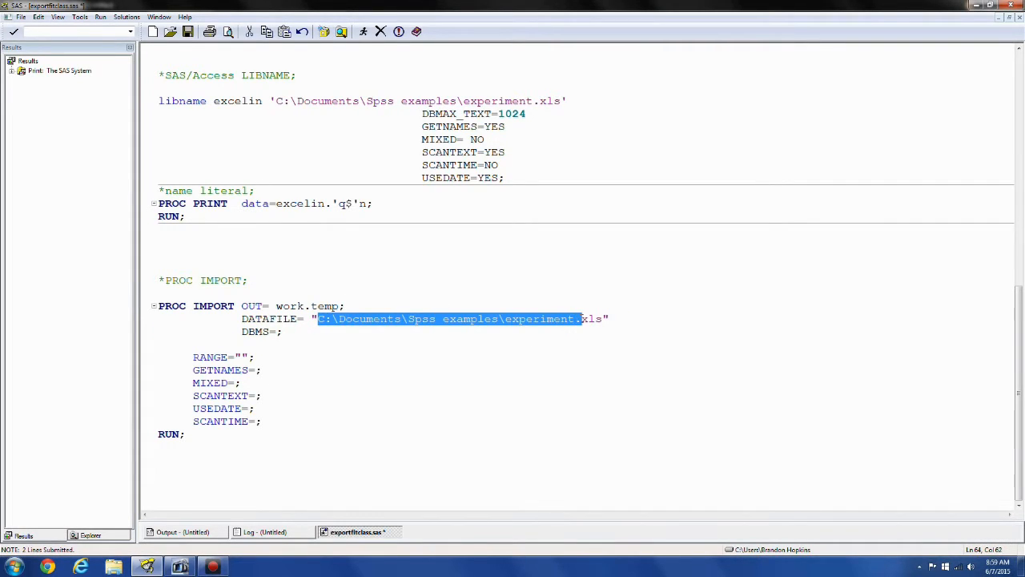
pyautogui.click(511, 337)
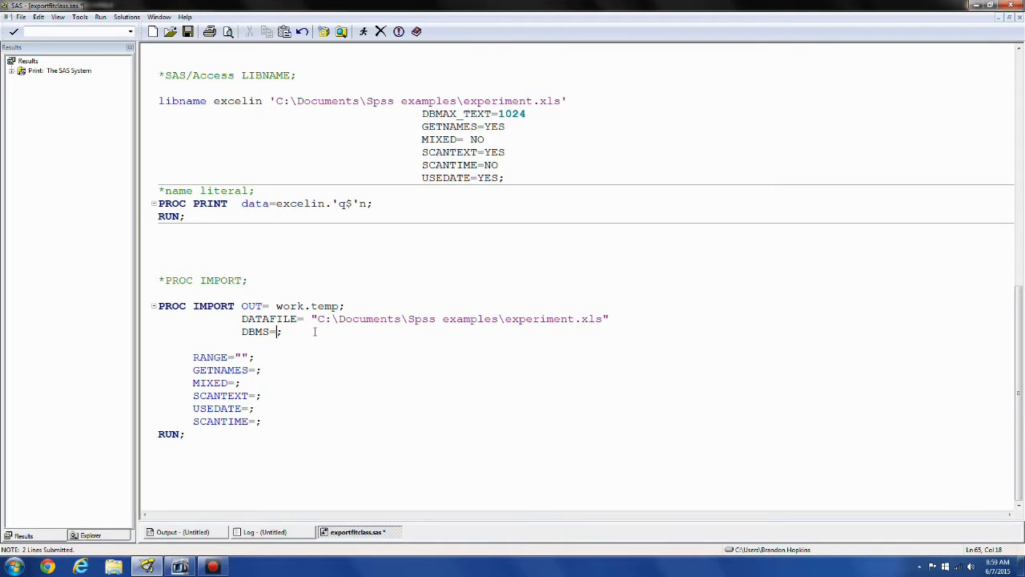
pyautogui.write('Excel REPLACE')
# Set the import RANGE to "q$" and GETNAMES to YES
pyautogui.click(241, 358)
pyautogui.write('t')
pyautogui.write('$')
pyautogui.press('BackSpace')
pyautogui.write('q$')
pyautogui.press('Down')
pyautogui.write('YET')
pyautogui.press('BackSpace')
pyautogui.write('S')
# Set MIXED to NO, and SCANTEXT, USEDATE and SCANTIME to YES in the PROC IMPORT step
pyautogui.press('Down')
pyautogui.press('Left')
pyautogui.write('N')
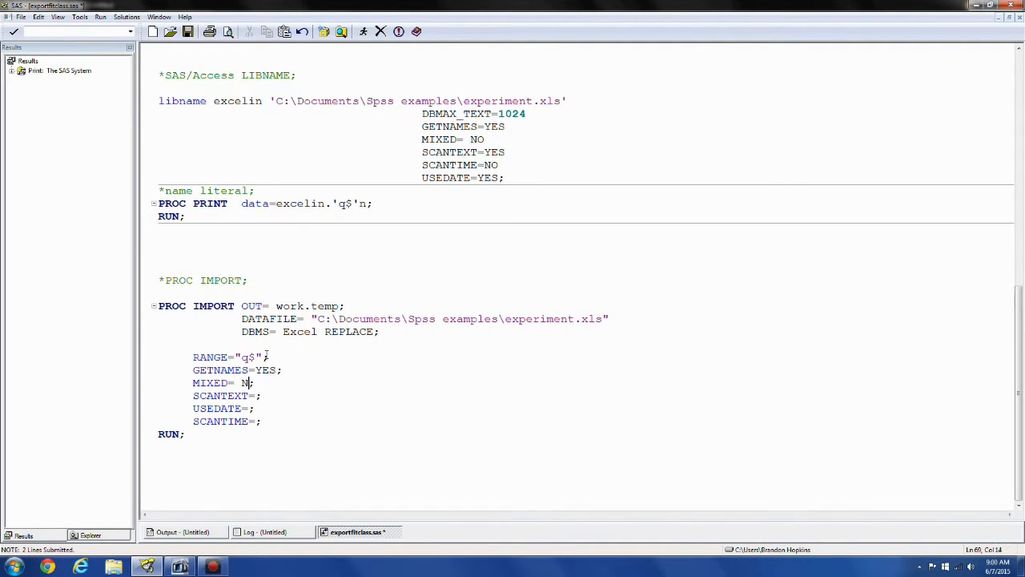
pyautogui.write('O')
pyautogui.press('Right')
pyautogui.press('Down')
pyautogui.press('Left')
pyautogui.write('YES')
pyautogui.press('Down')
pyautogui.write('YES')
pyautogui.press('Down')
pyautogui.press('Left')
pyautogui.write('YES')
# Try to run only the PROC IMPORT step and check the log
pyautogui.click(251, 457)
pyautogui.moveTo(215, 442); pyautogui.dragTo(159, 307)
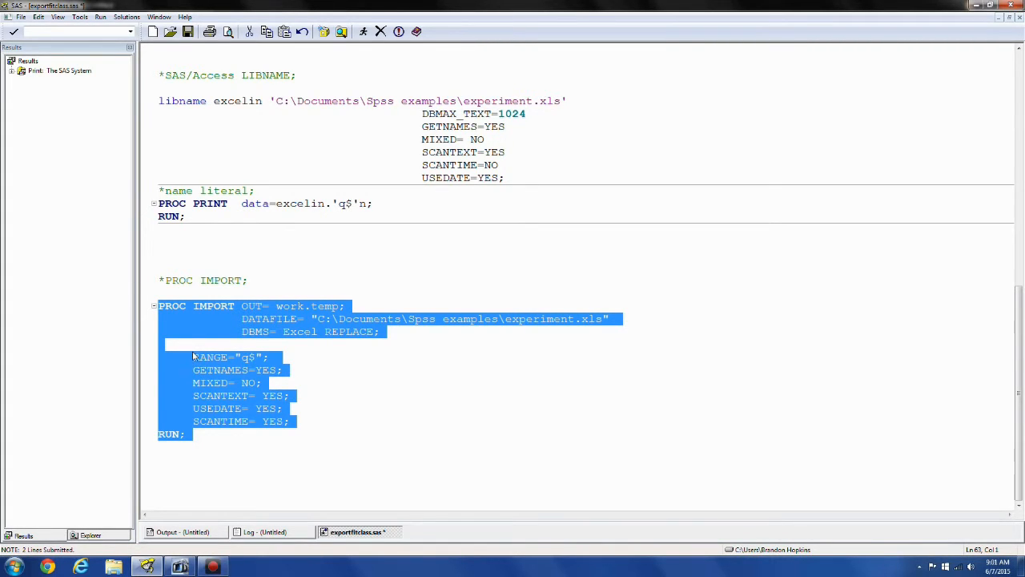
pyautogui.press('F3')
pyautogui.click(269, 532)
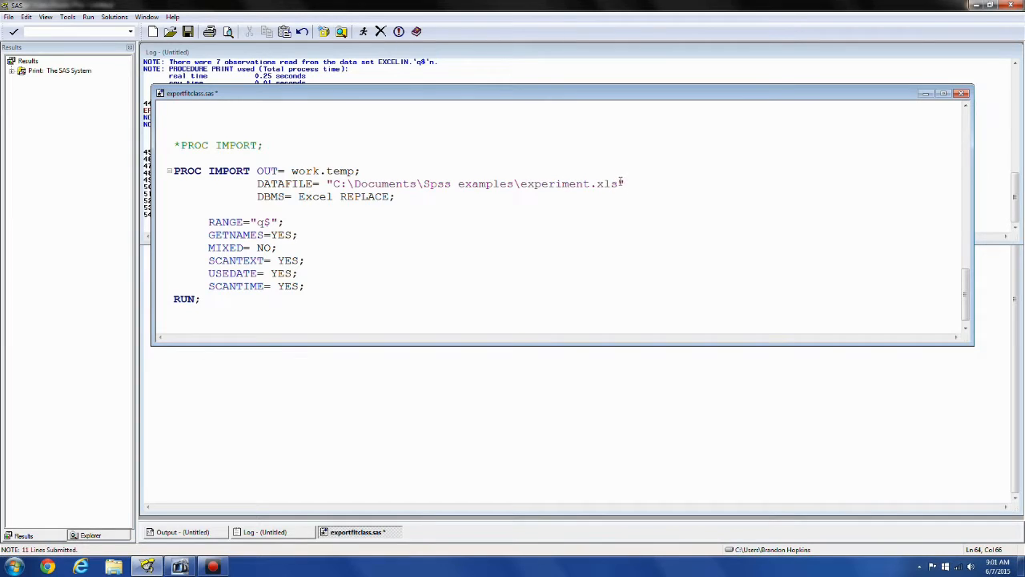
# Remove the semicolon after OUT= work.temp, rerun the PROC IMPORT step and check the log
pyautogui.click(380, 170)
pyautogui.press('BackSpace')
pyautogui.moveTo(249, 301); pyautogui.dragTo(163, 180)
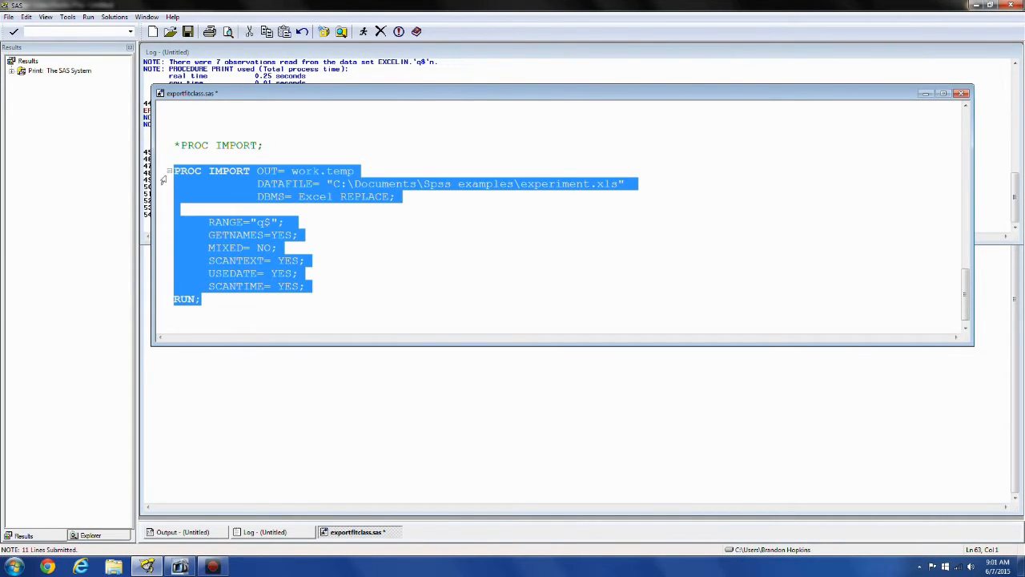
pyautogui.press('F3')
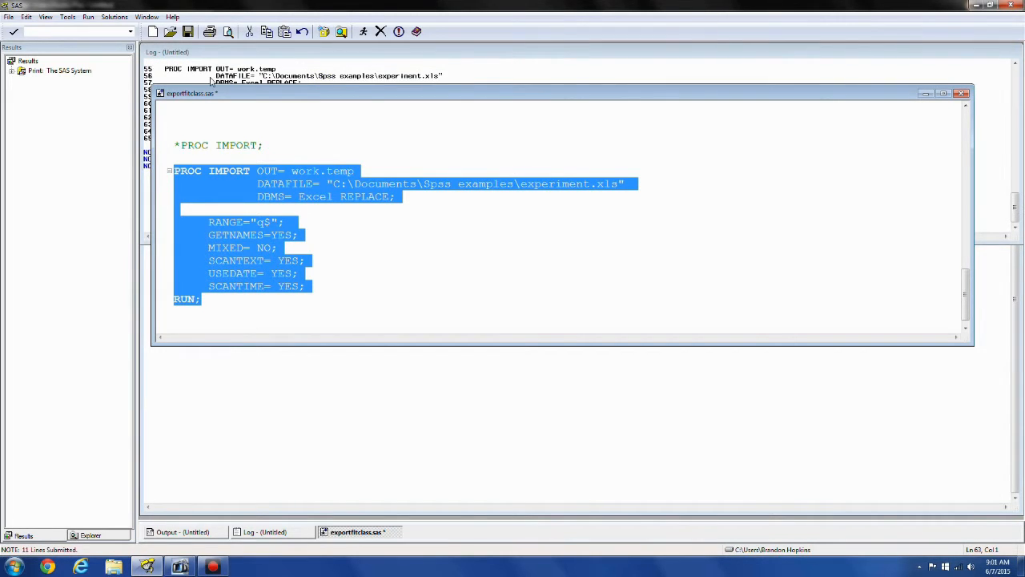
pyautogui.click(236, 77)
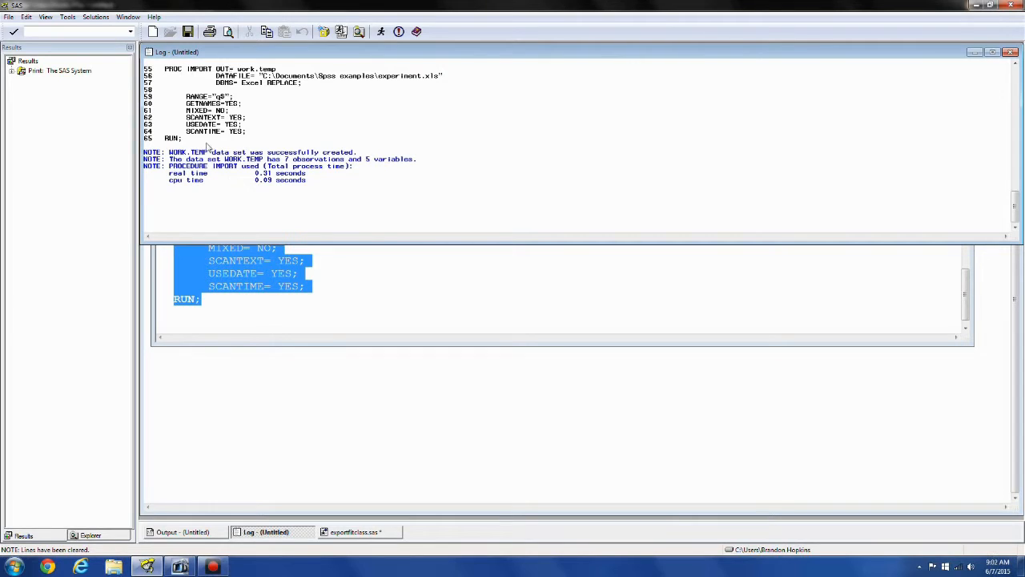
# Browse the active libraries to the Work library and open the Temp data set to inspect the imported data
pyautogui.click(110, 535)
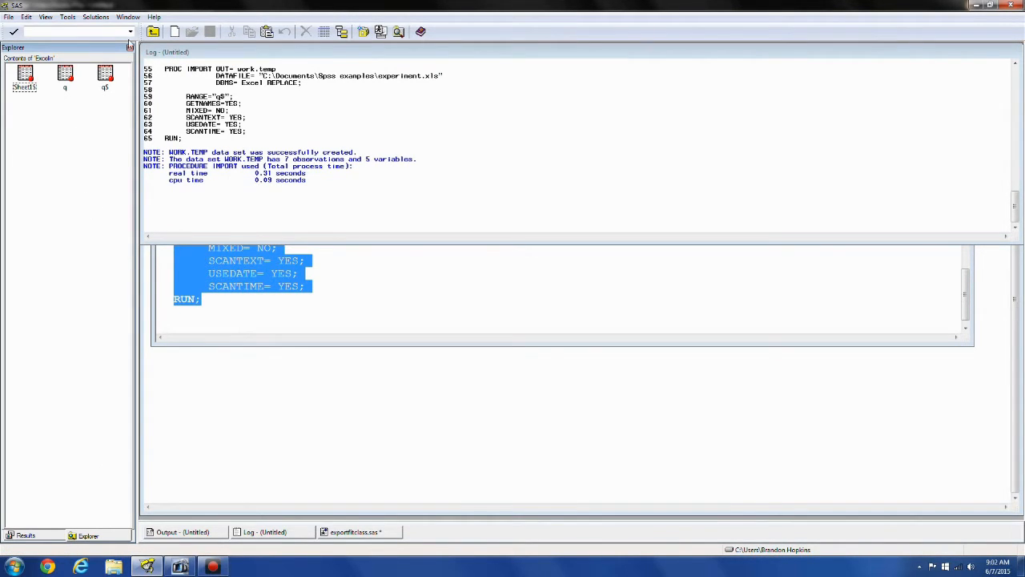
pyautogui.click(152, 31)
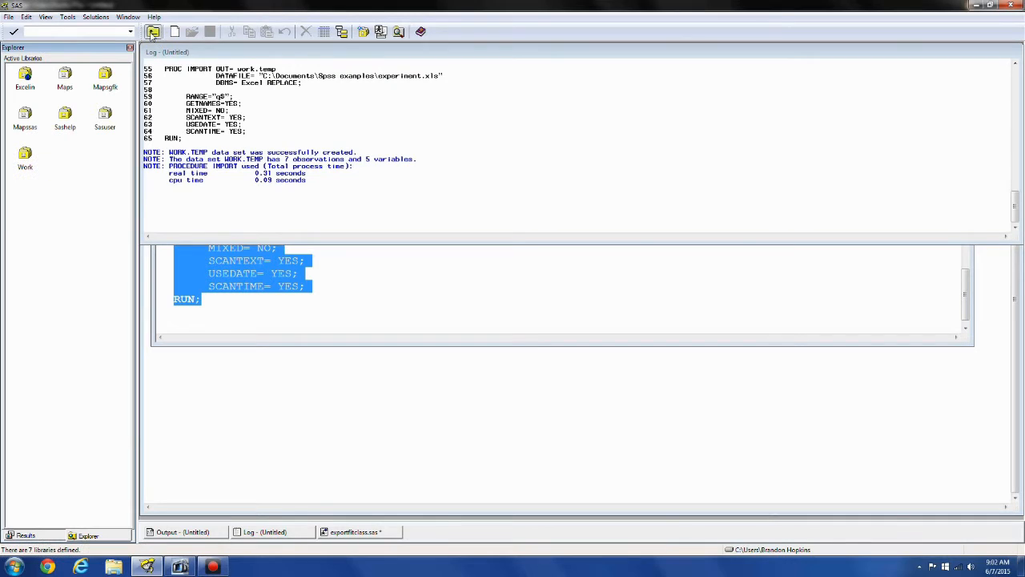
pyautogui.doubleClick(24, 76)
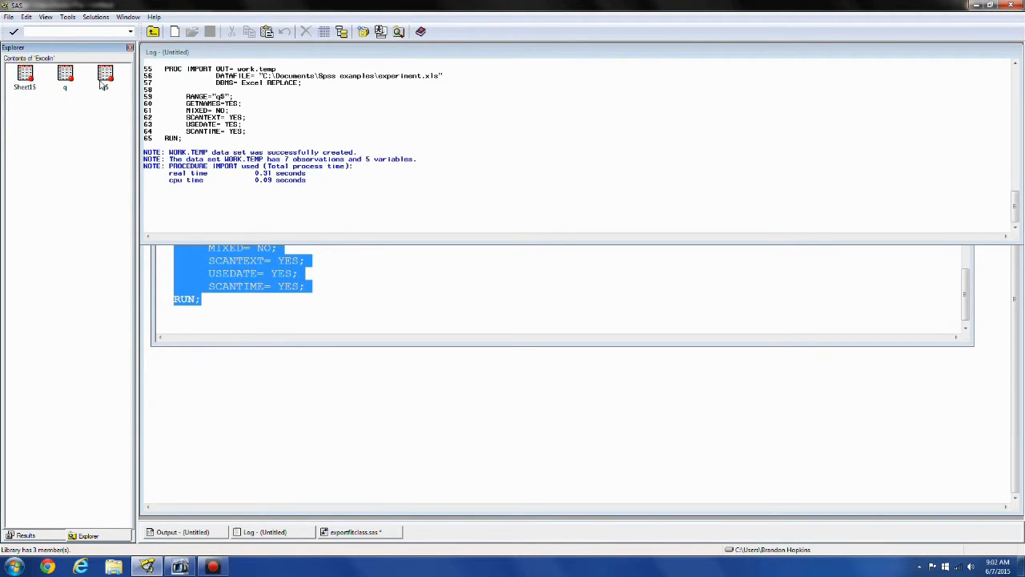
pyautogui.click(152, 31)
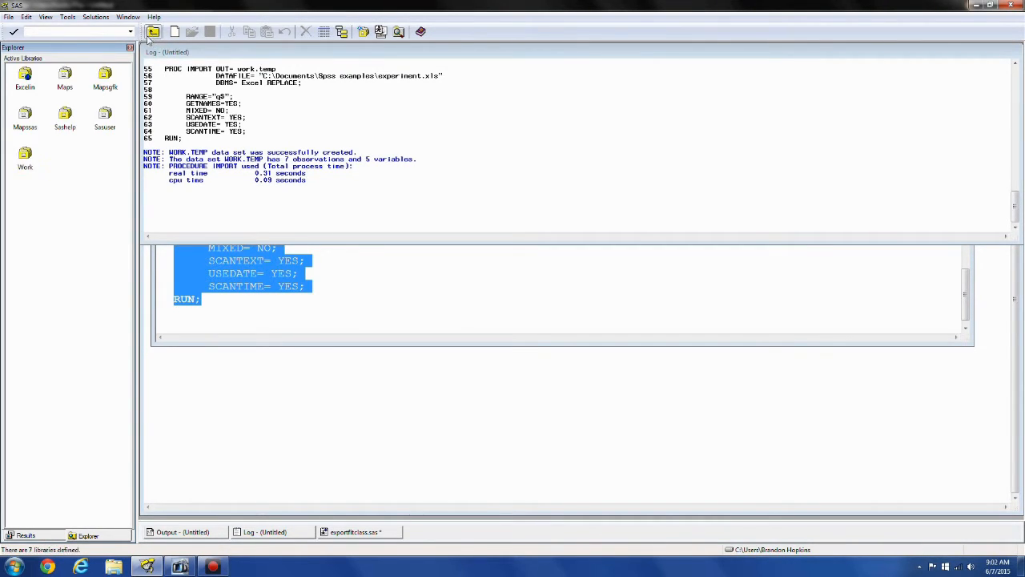
pyautogui.click(25, 157)
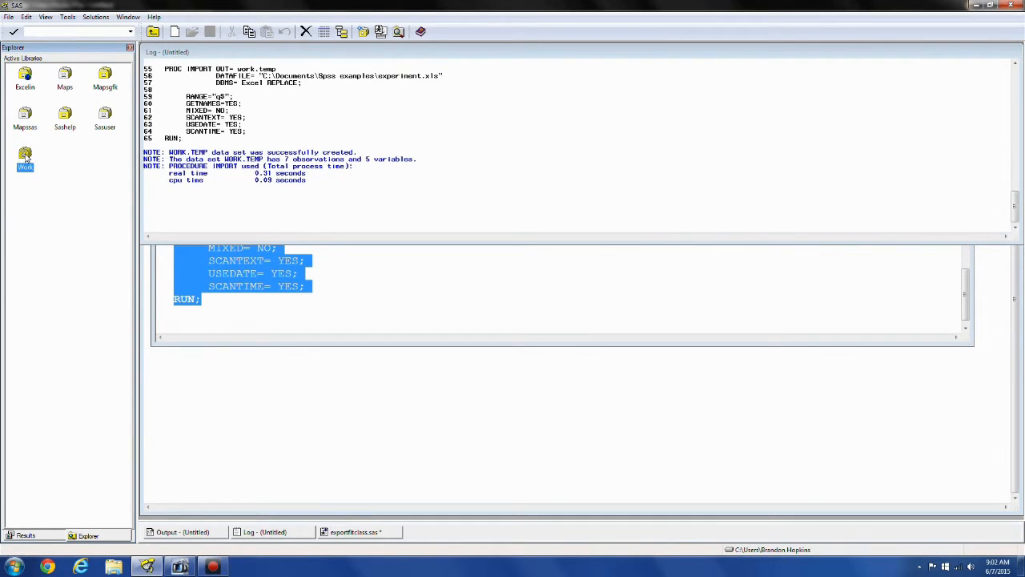
pyautogui.doubleClick(25, 156)
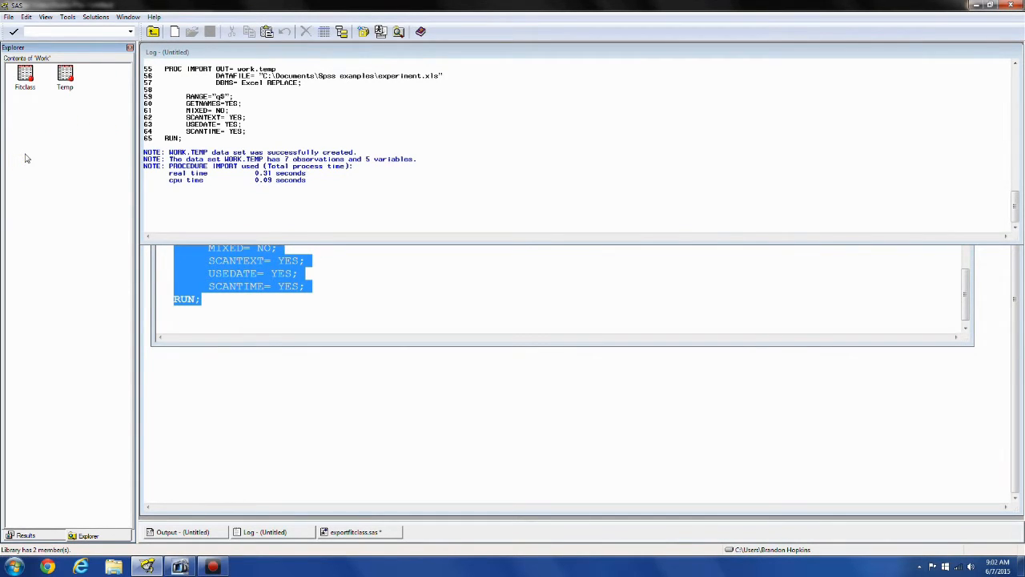
pyautogui.click(68, 83)
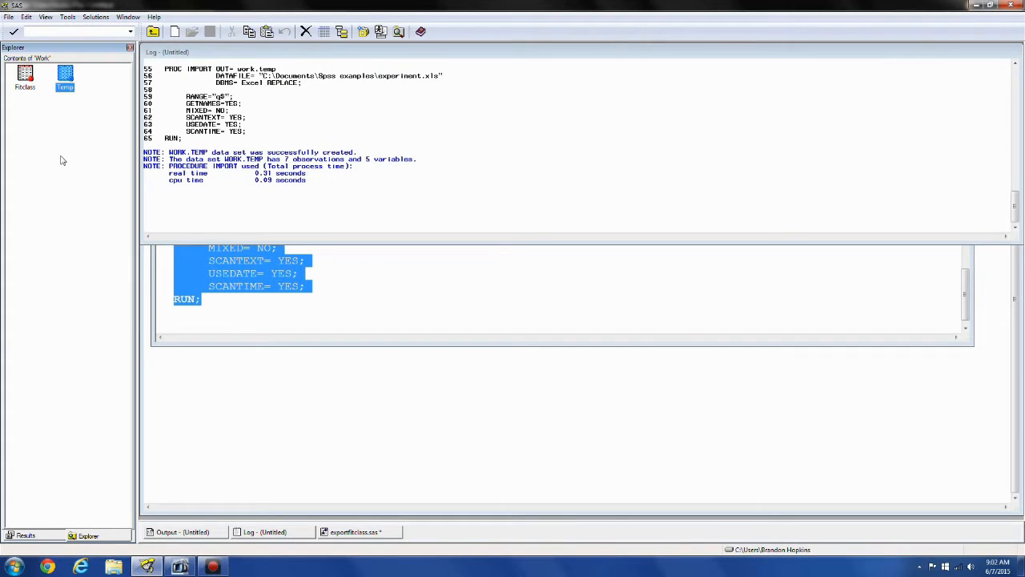
pyautogui.doubleClick(68, 78)
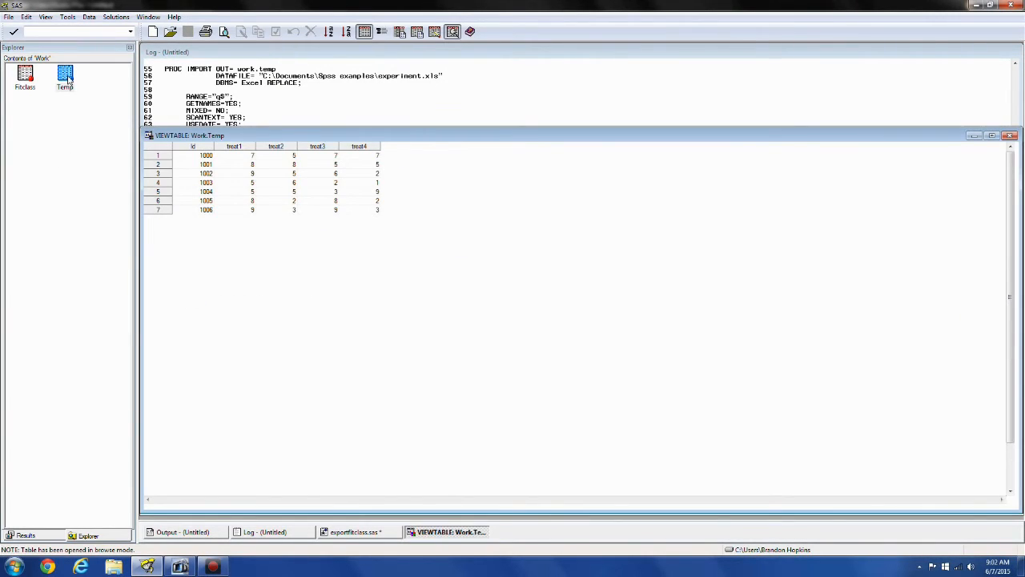